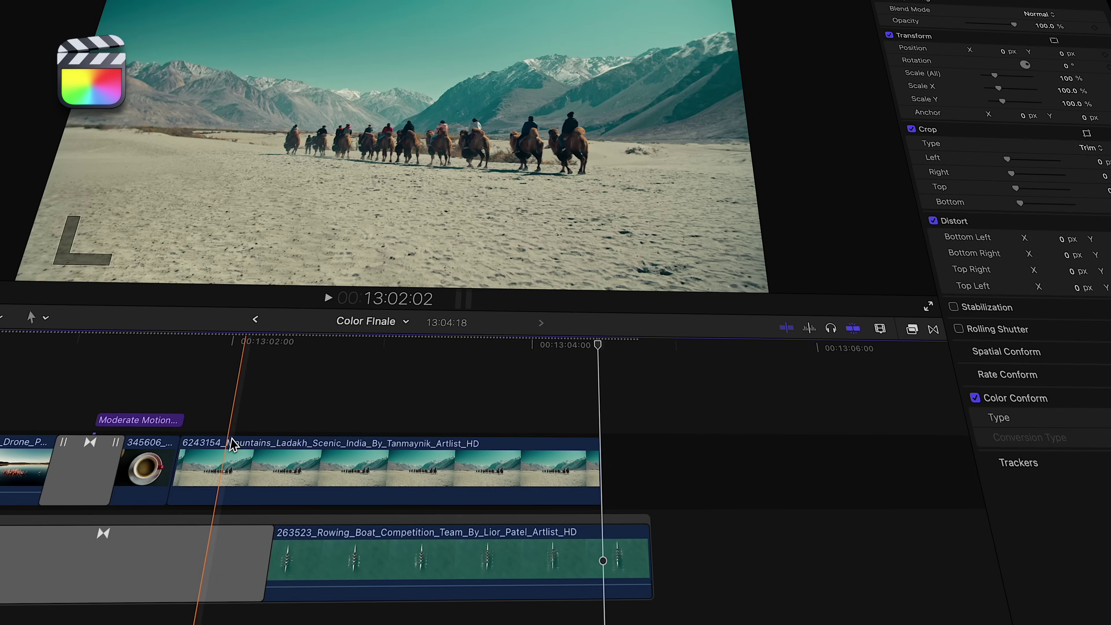
Connect the mountains clip above the storyline, shift it and the transition left, then play from the flamingo clip
drag(198, 477, 4, 485)
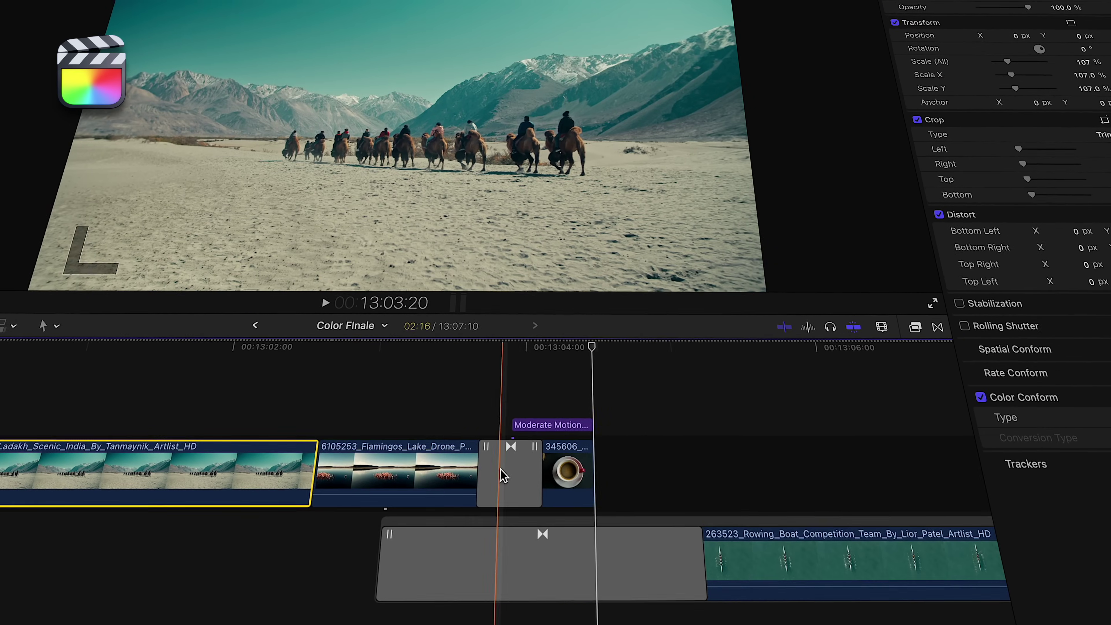
drag(384, 479, 330, 478)
click(273, 427)
key(space)
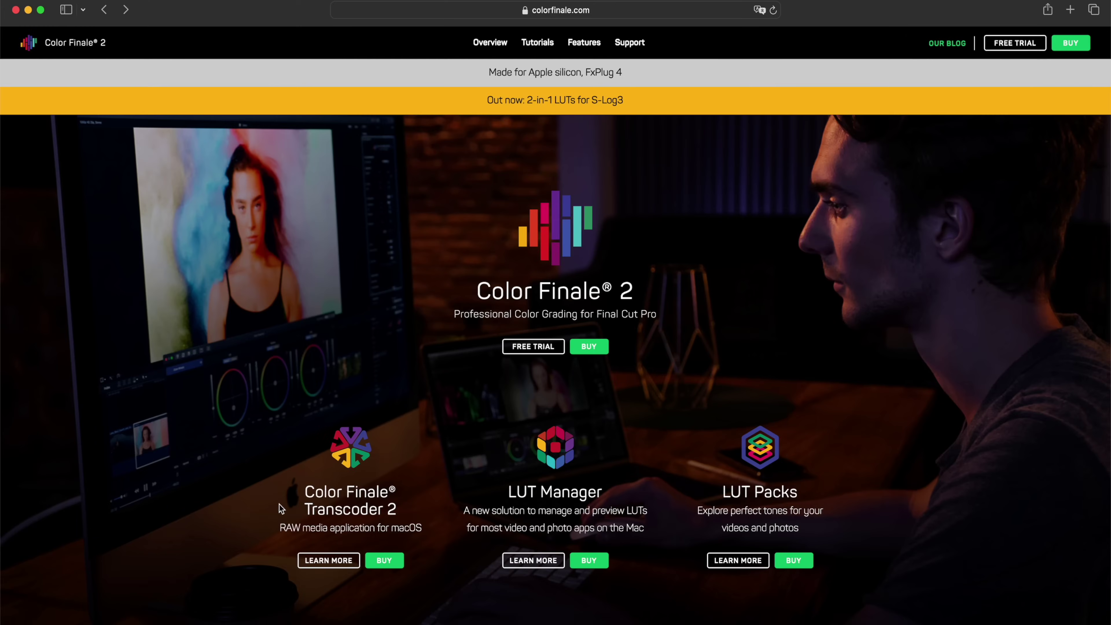
Open the Transcoder 2 product page via LEARN MORE and scroll down to the Nikon N-RAW support section
click(319, 564)
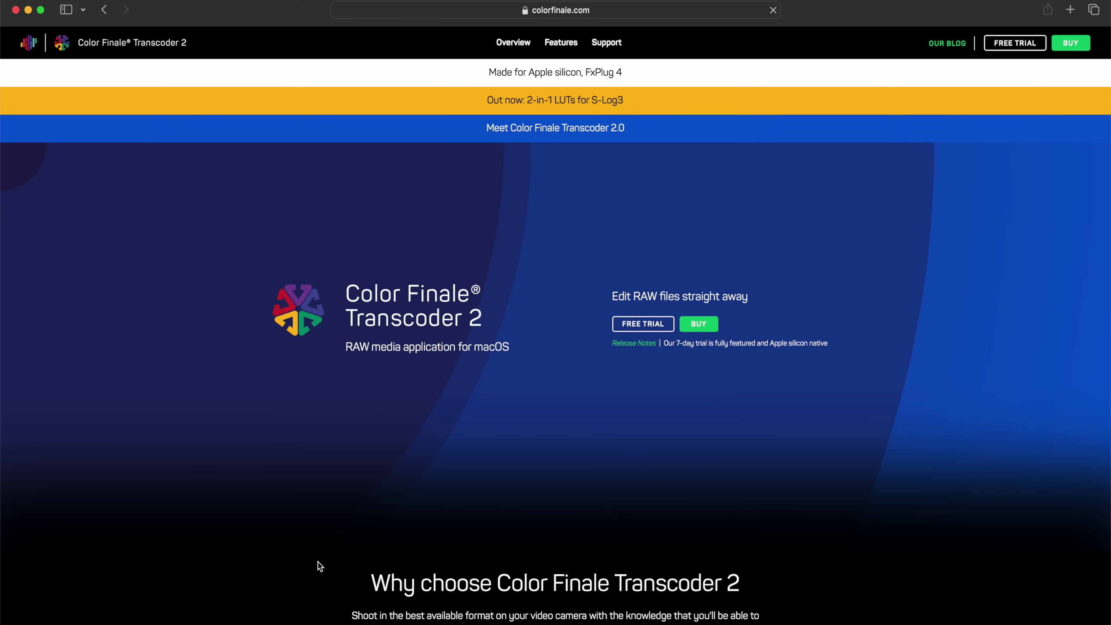
scroll(320, 566, down, 10)
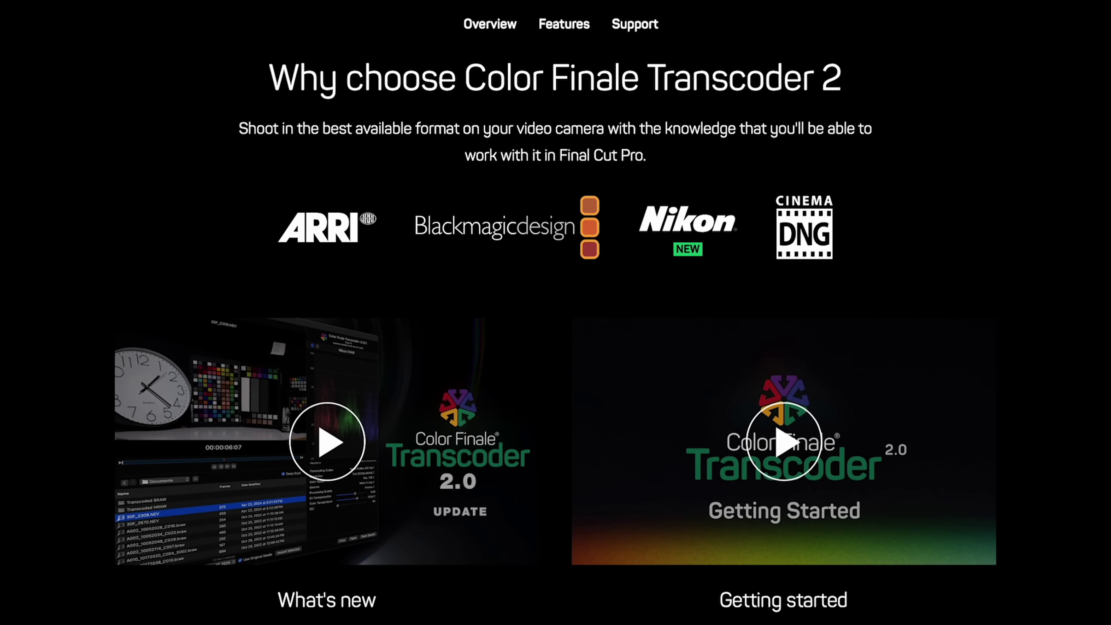
scroll(319, 565, down, 2)
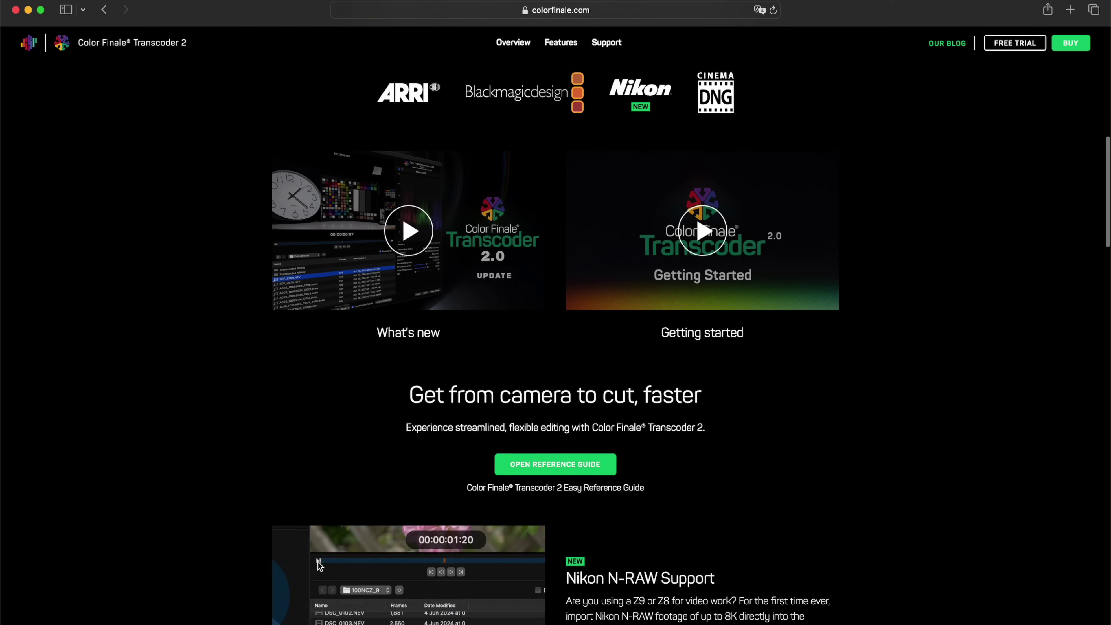
scroll(319, 566, down, 15)
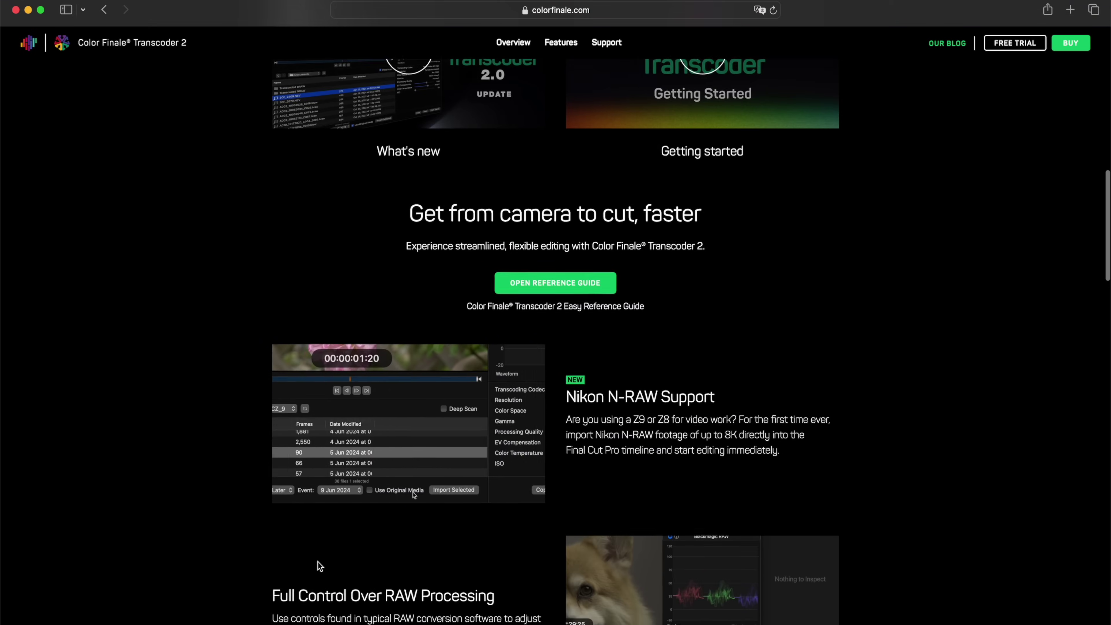
scroll(319, 566, down, 13)
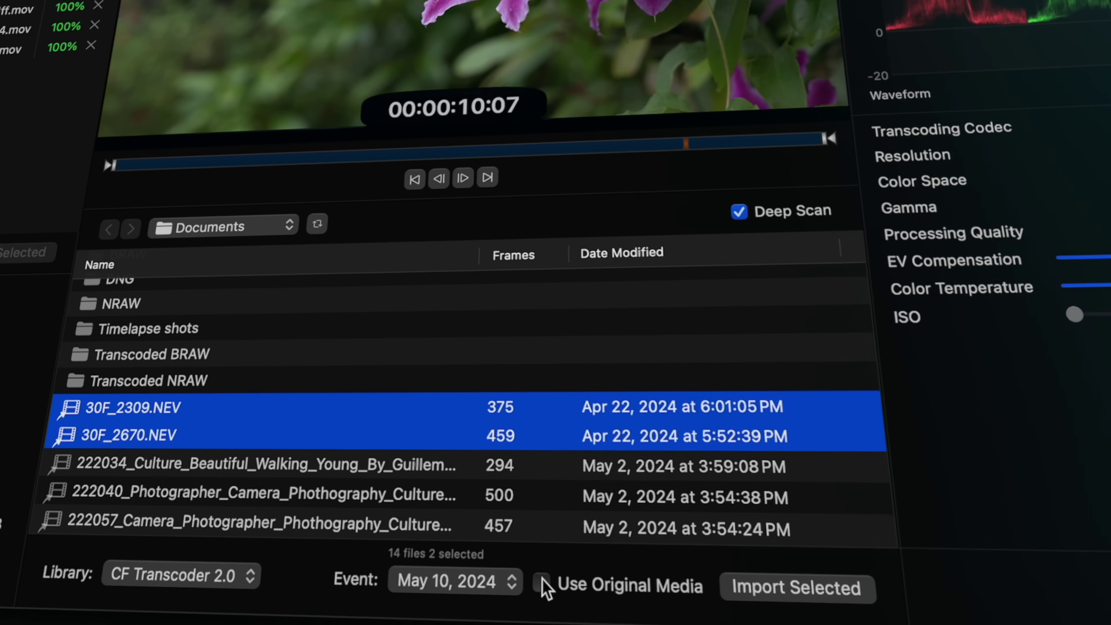
Import both NEV clips as original media, then set the second to Full resolution, EV 0.51, temperature 6636
click(537, 588)
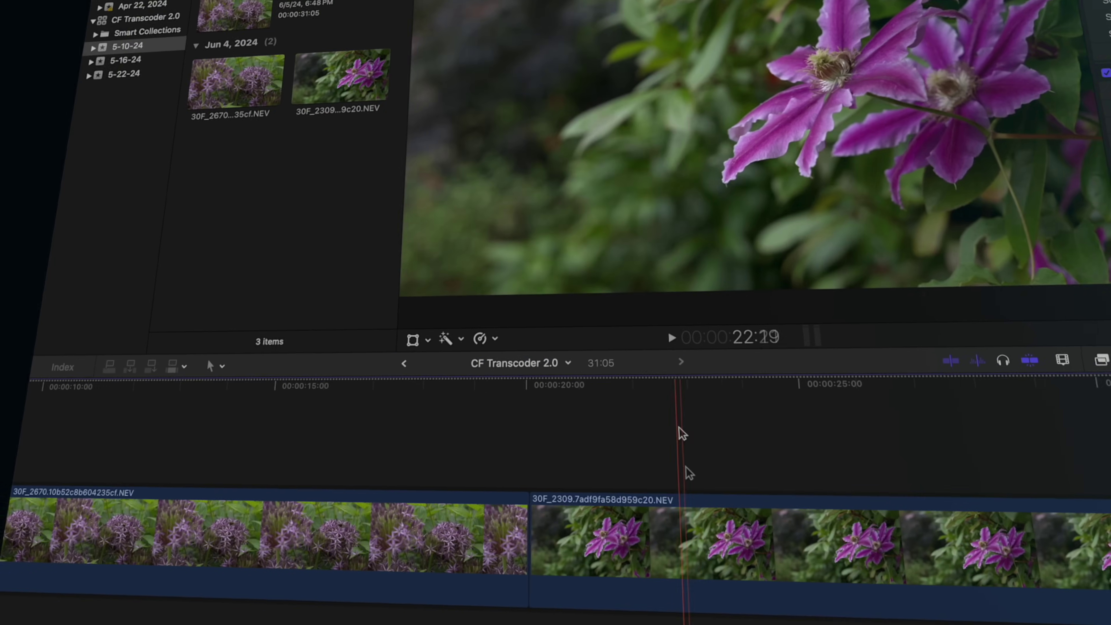
click(704, 540)
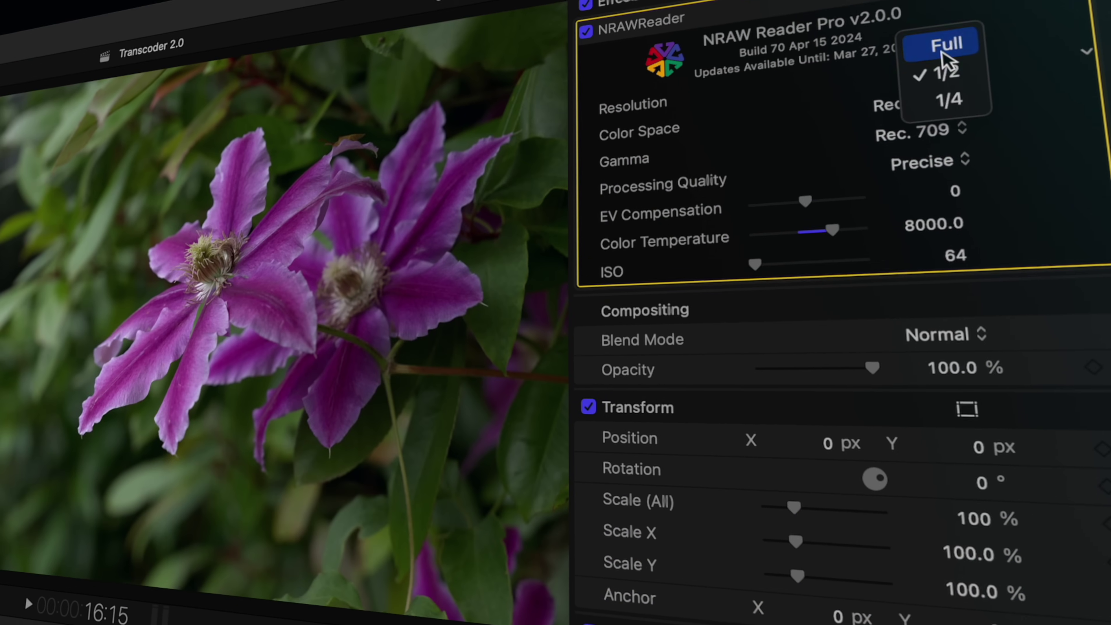
click(938, 34)
drag(797, 193, 825, 228)
drag(853, 265, 832, 263)
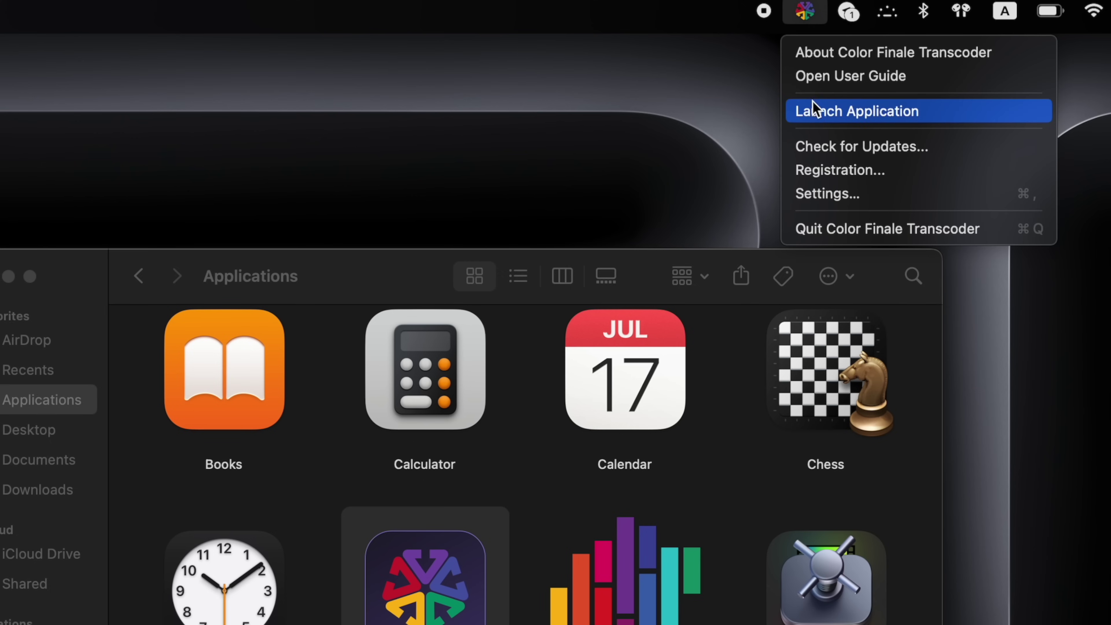
Choose Launch Application from the Color Finale Transcoder menu bar icon
click(814, 114)
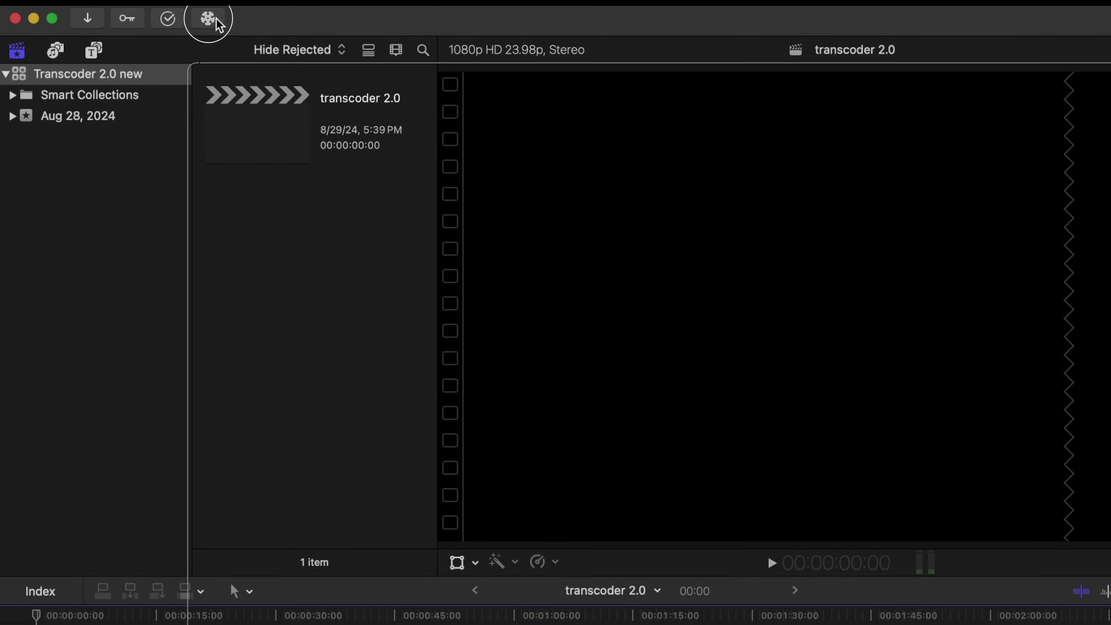
Open the Transcoder Panel from the snowflake icon in the Final Cut Pro toolbar
click(210, 20)
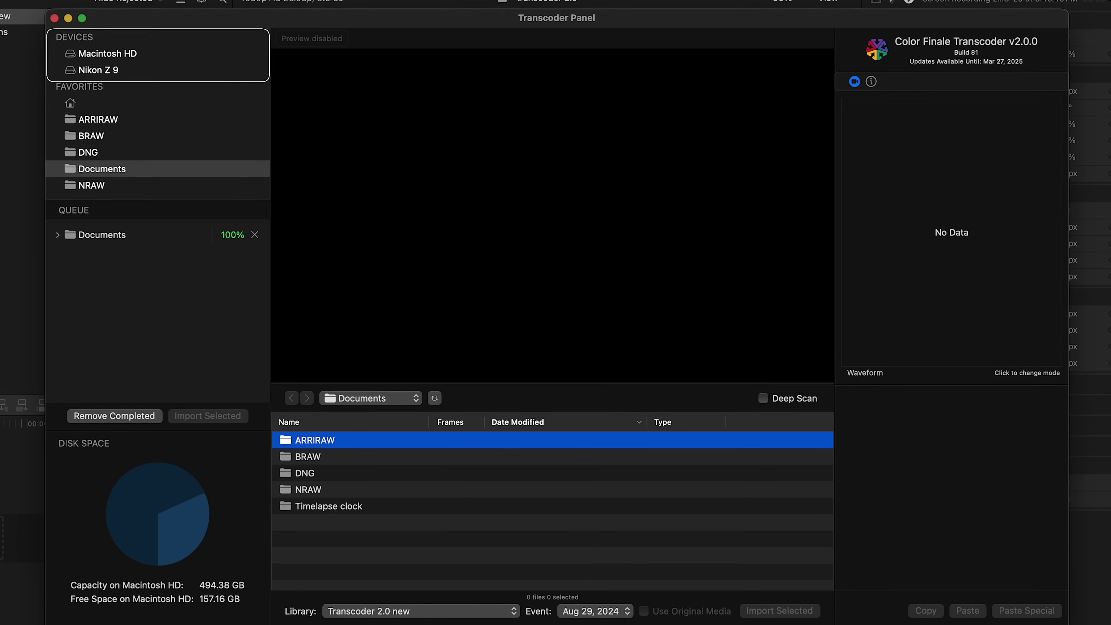
Browse the Nikon Z 9 card clips, look into Documents' BRAW folder, then open the NRAW folder
click(227, 70)
key(Down)
key(Down)
key(Down)
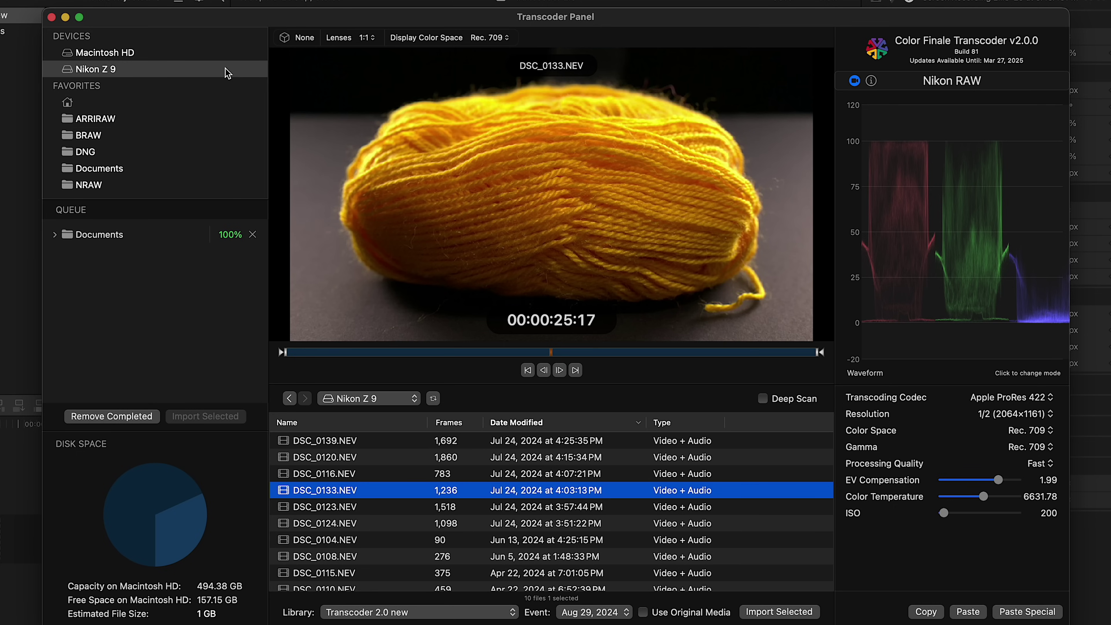
click(241, 177)
double_click(321, 455)
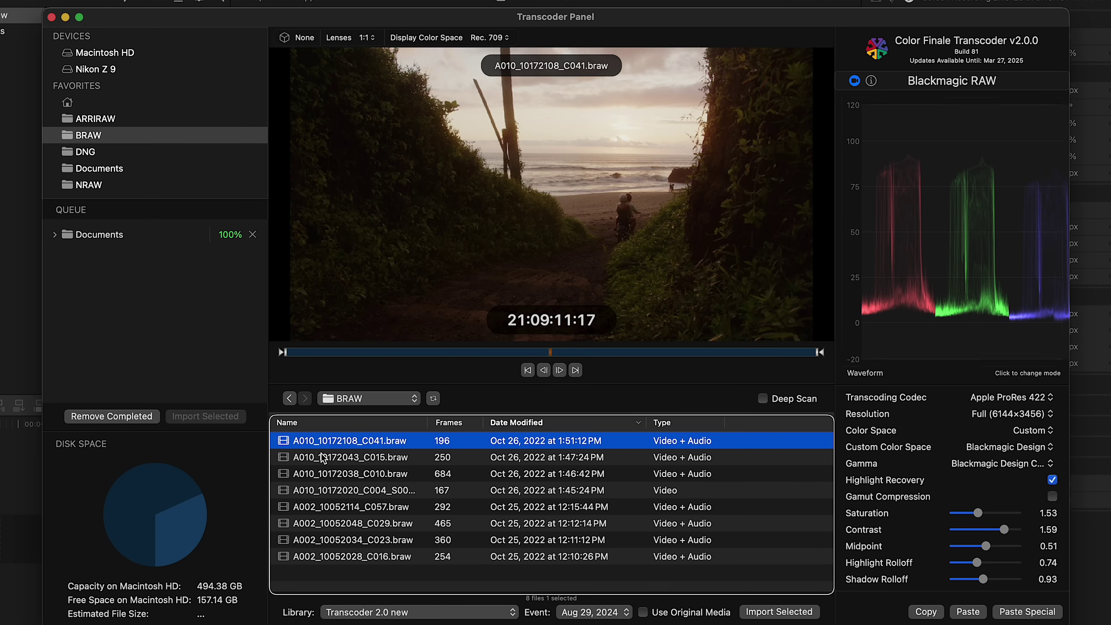
click(289, 399)
double_click(320, 490)
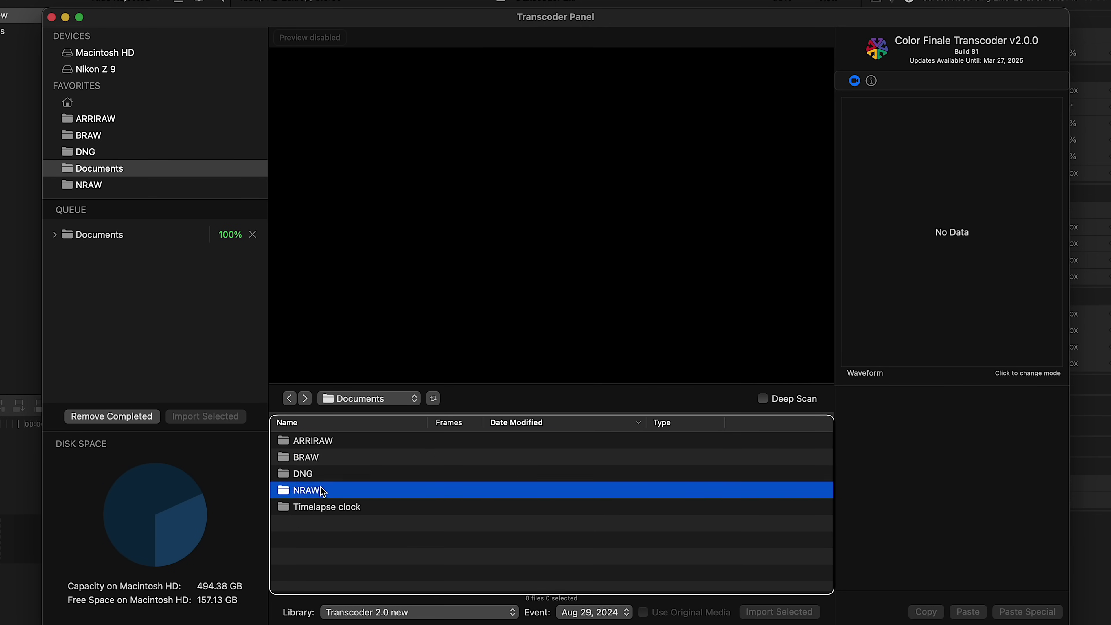
Trim DSC_0116.NEV from about 00:00:04 to an out point at 00:00:19:06
key(Down)
key(Down)
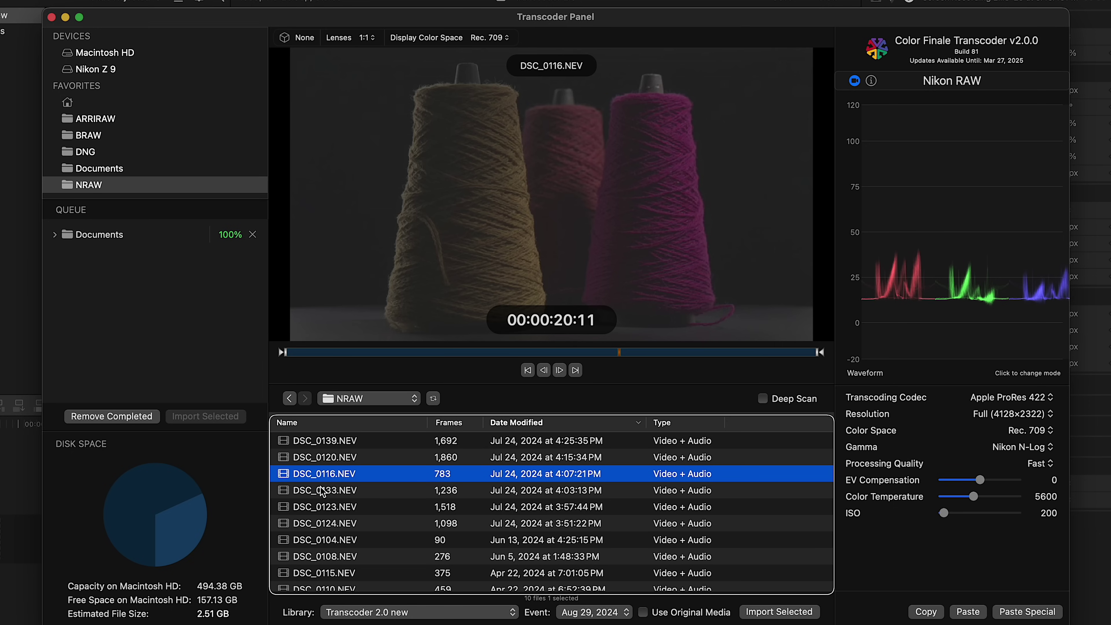
click(281, 352)
drag(282, 353, 351, 353)
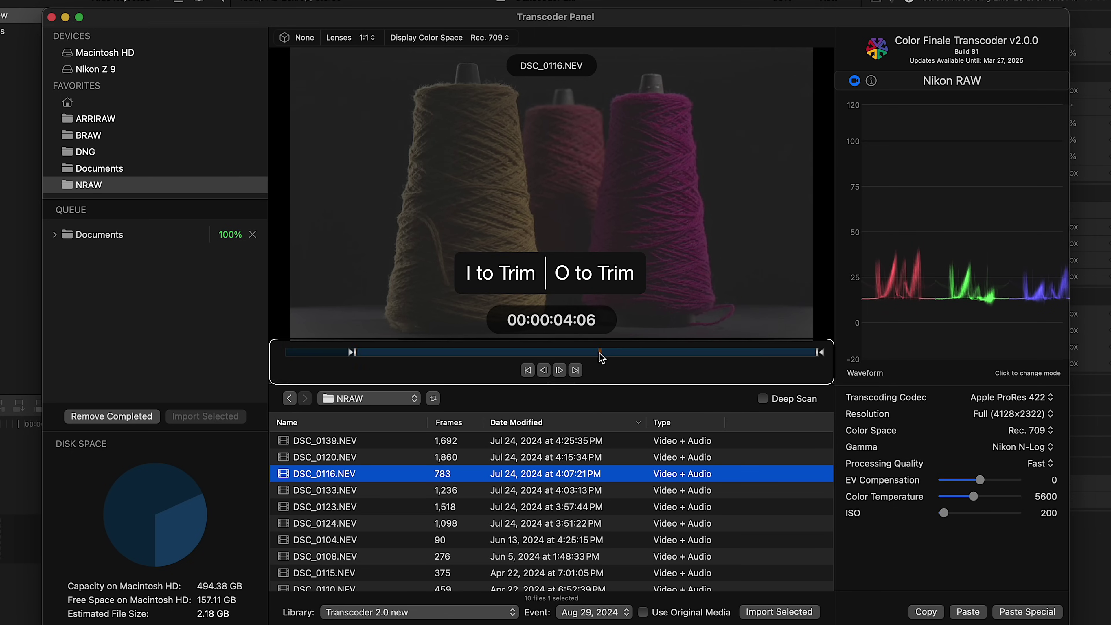
key(o)
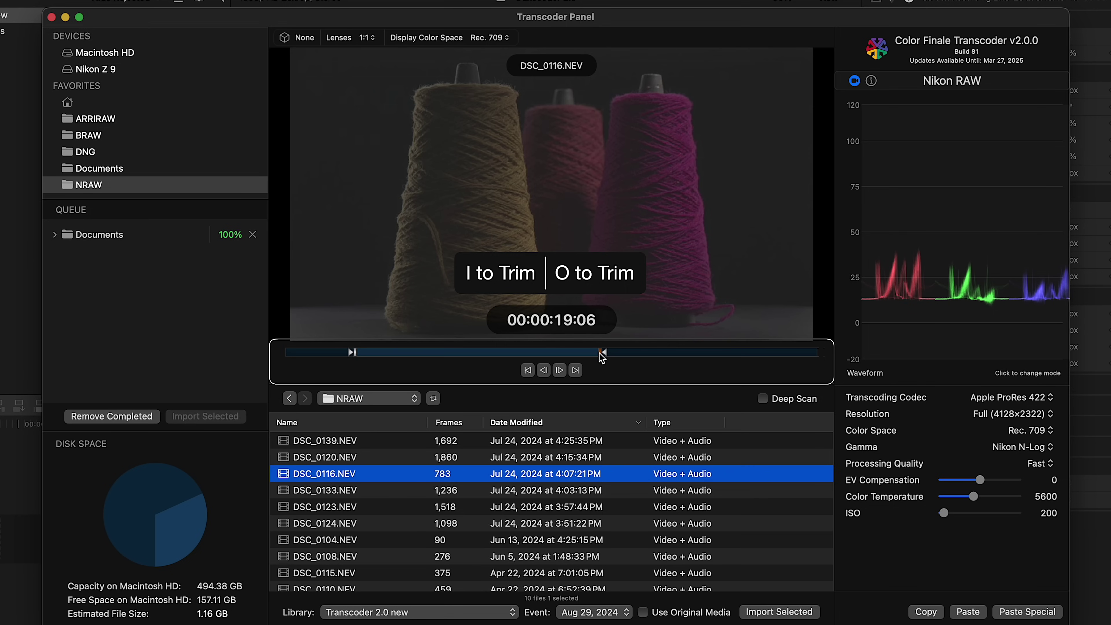
key(Tab)
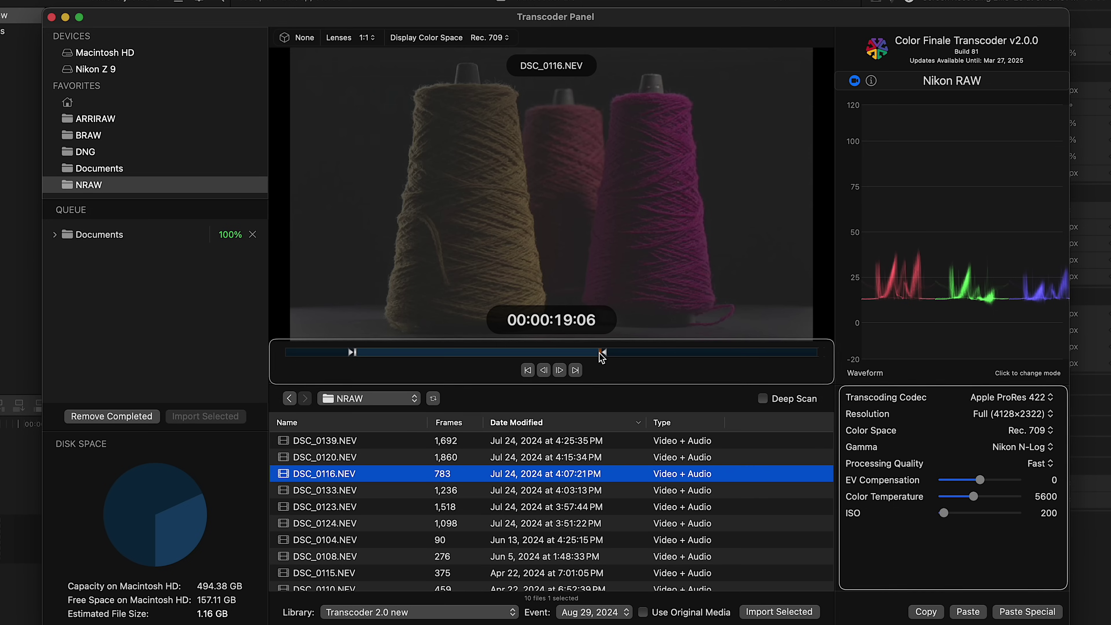
Set DSC_0116.NEV to Rec. 709 gamma, ISO 503 and colour temperature 6892.35
click(1007, 448)
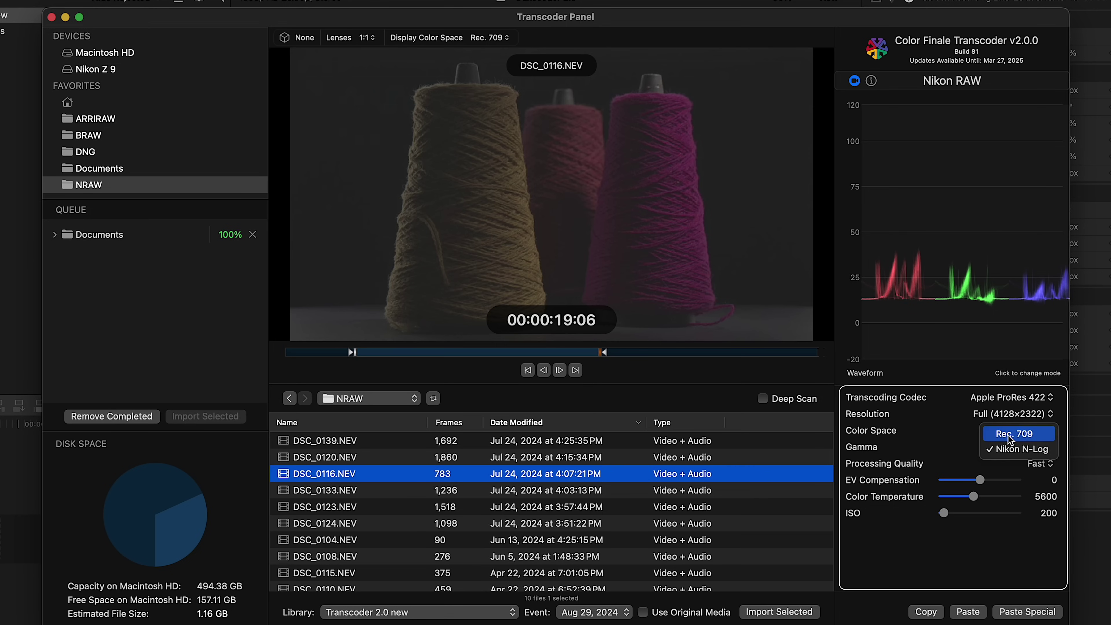
click(1009, 438)
drag(943, 513, 986, 495)
click(965, 285)
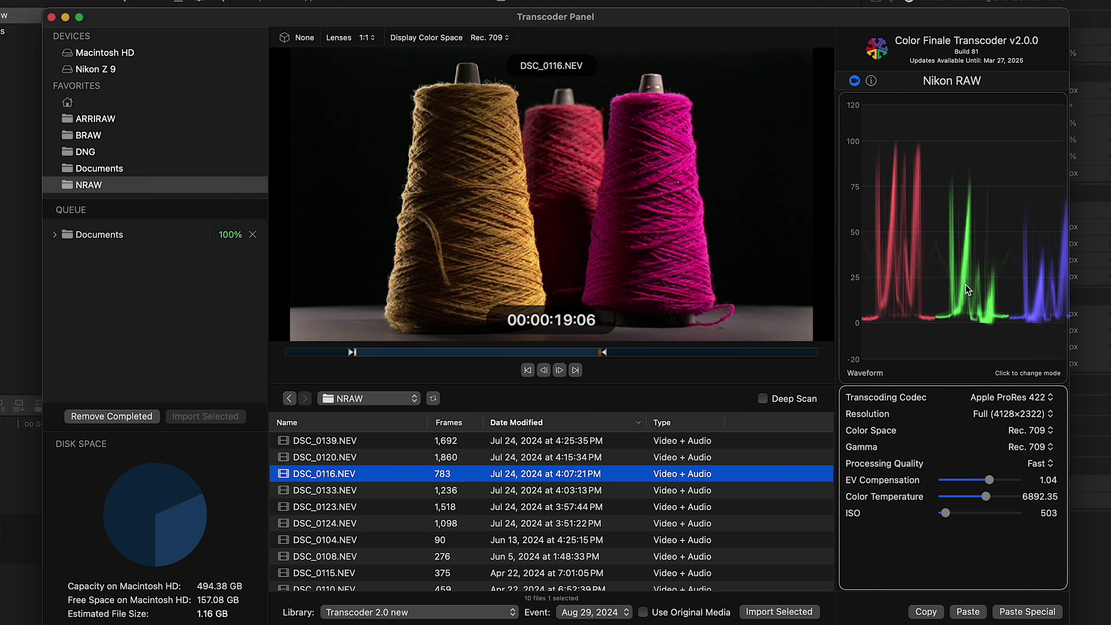
Switch the scope to histogram and back to waveform, then review the clip's Nikon RAW metadata
click(965, 285)
click(965, 285)
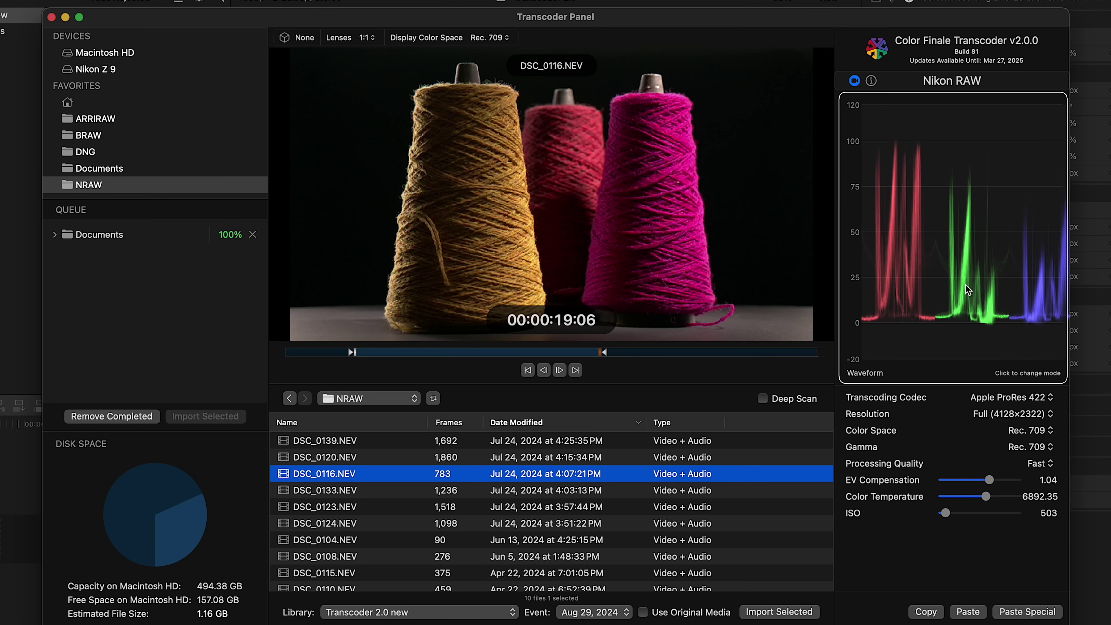
click(871, 81)
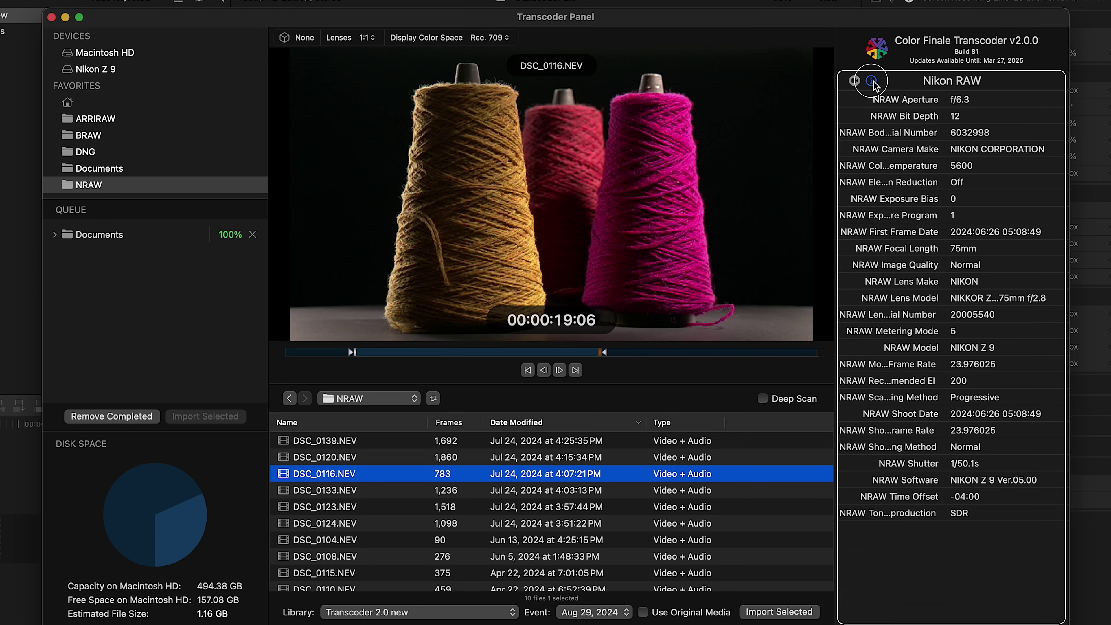
click(854, 81)
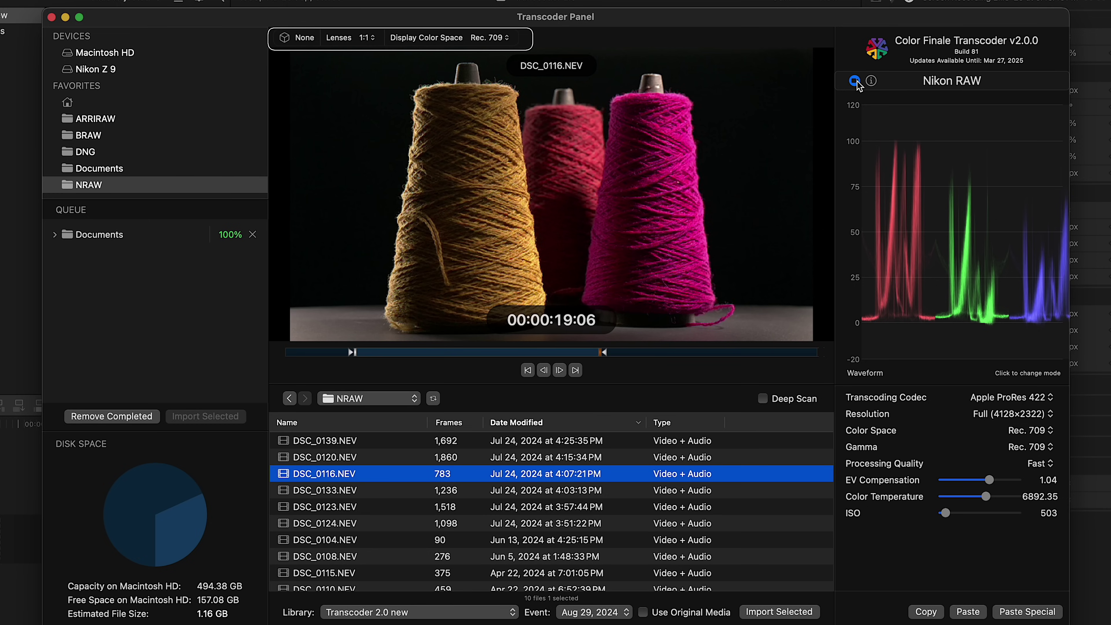
For DSC_0139.NEV, search the Mac for 'nikon' and load the Z_7II LUT
key(Up)
key(Up)
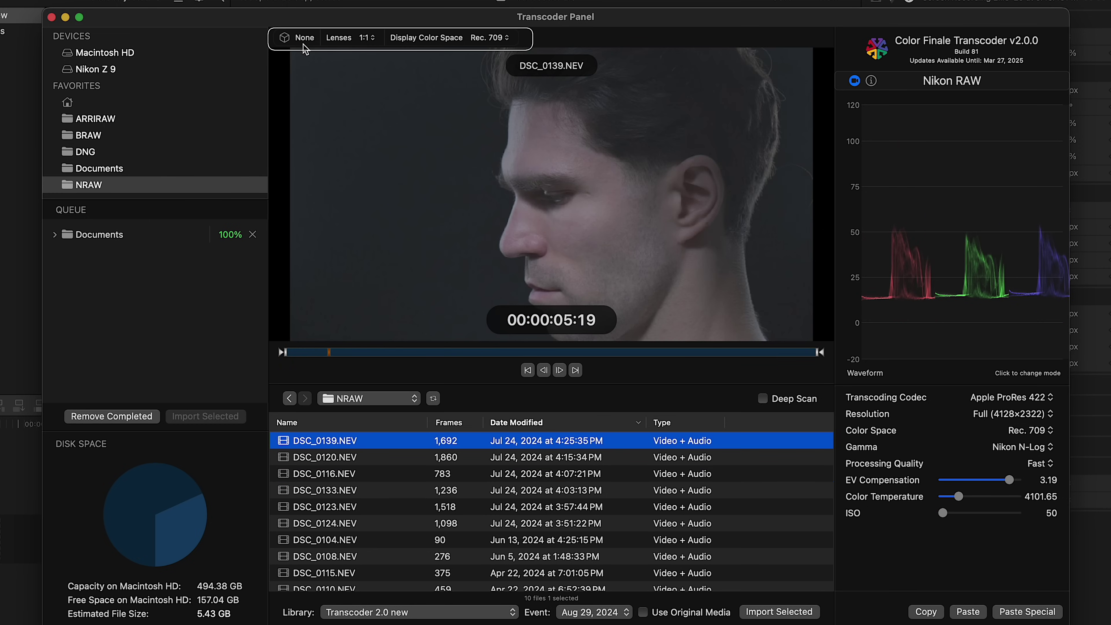
click(286, 38)
click(742, 186)
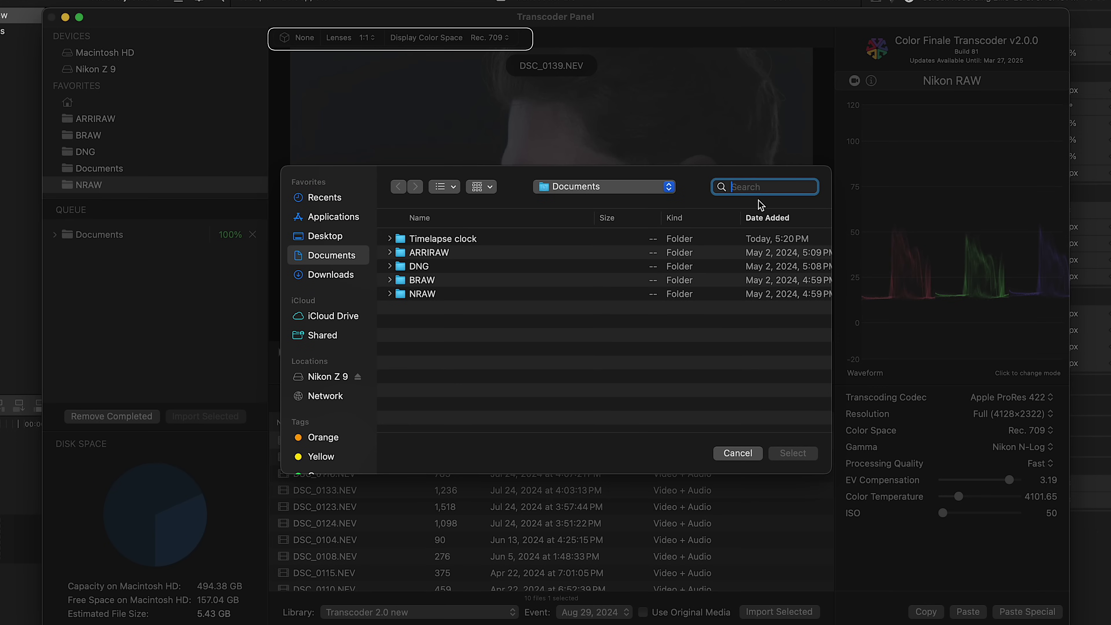
text(nikon)
key(Return)
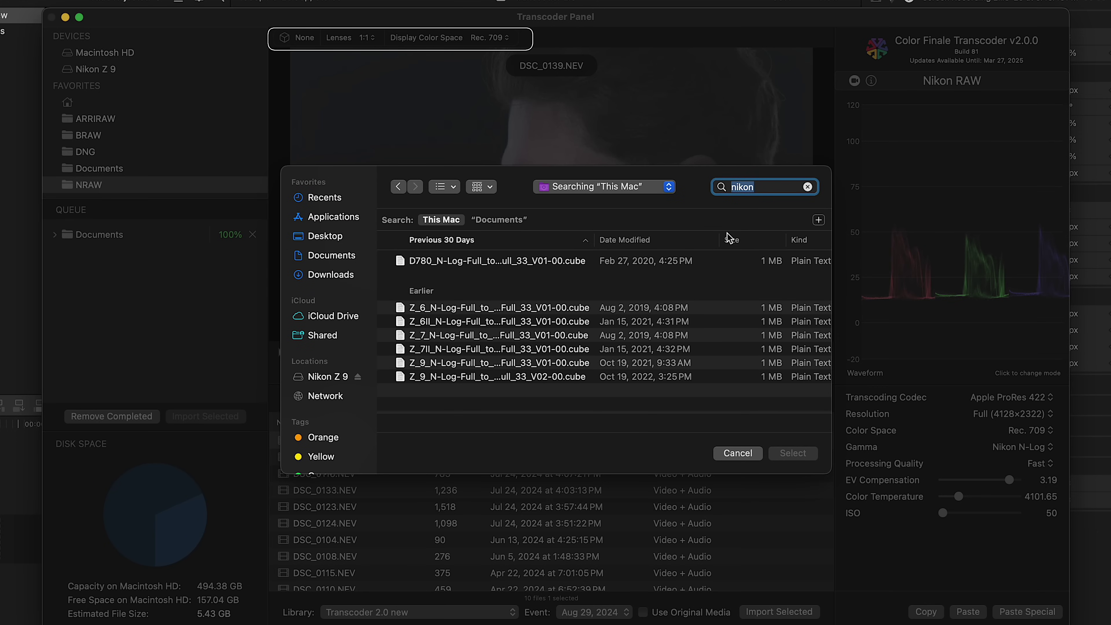
click(656, 349)
click(792, 453)
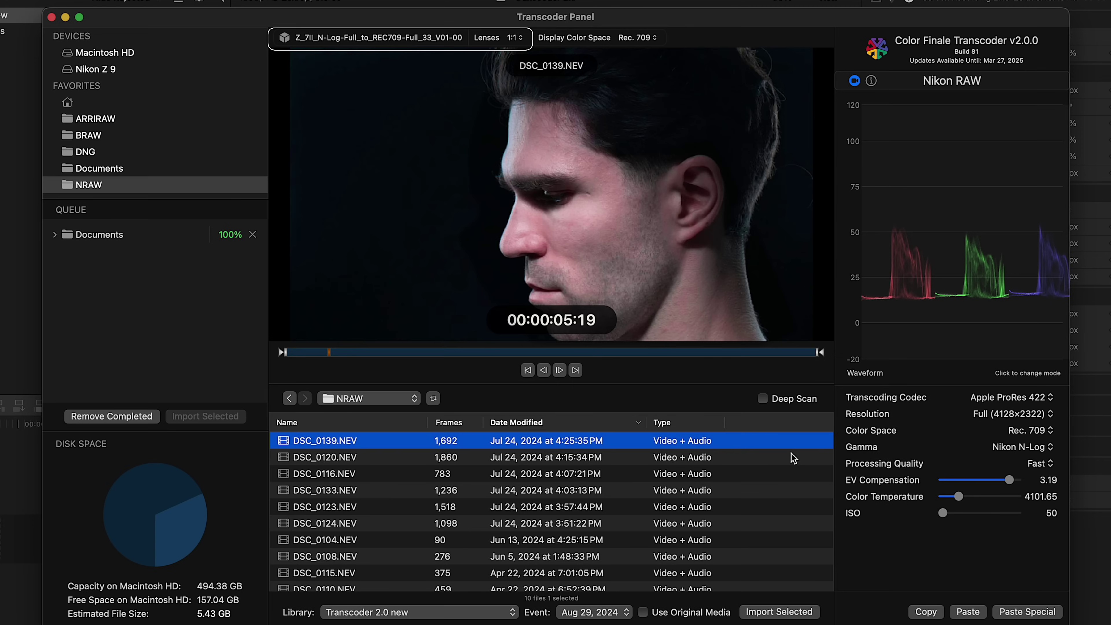
Preview the desqueeze at 1.33:1, 1.5:1 and 2:1, then return it to 1:1
click(501, 37)
click(519, 52)
click(518, 38)
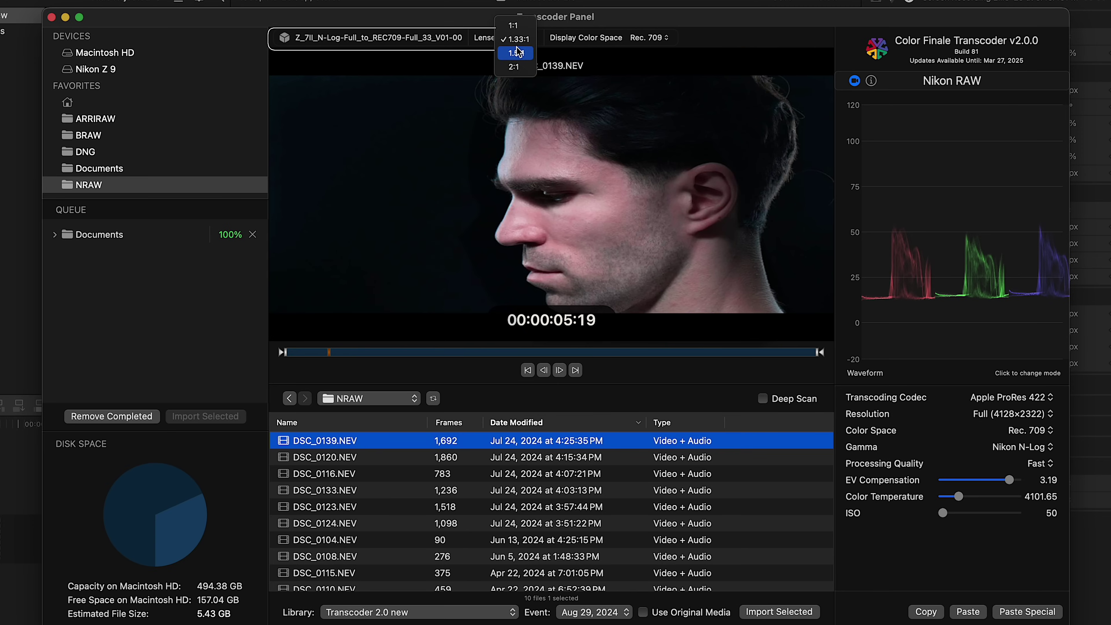
click(520, 52)
click(519, 39)
click(520, 51)
click(519, 40)
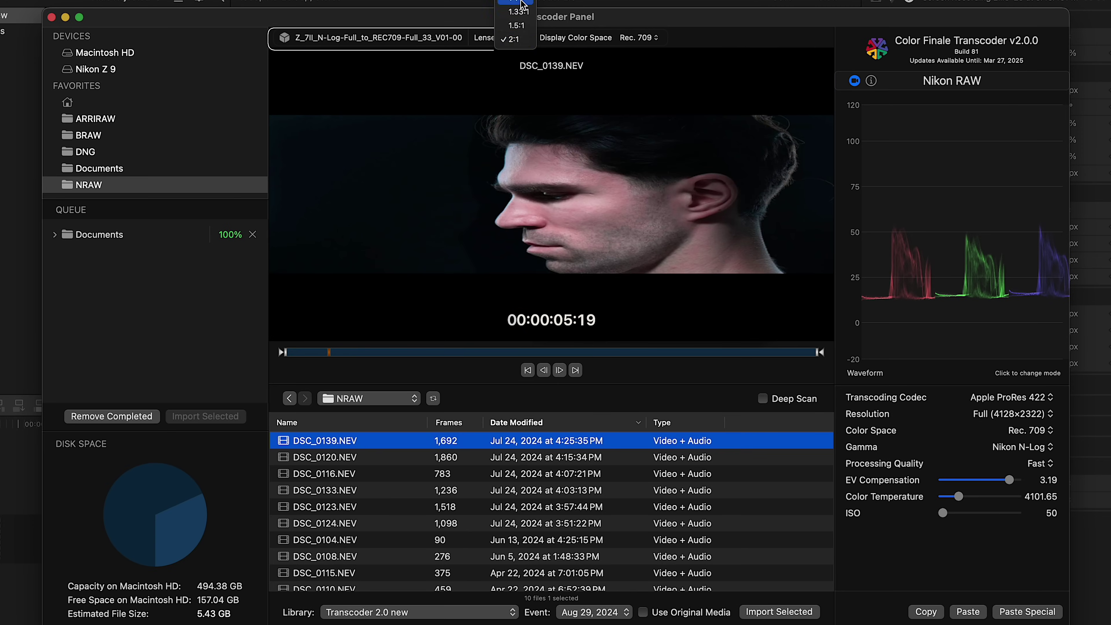
click(520, 2)
Clear the LUT so it reads None, then select DSC_0116.NEV
click(290, 42)
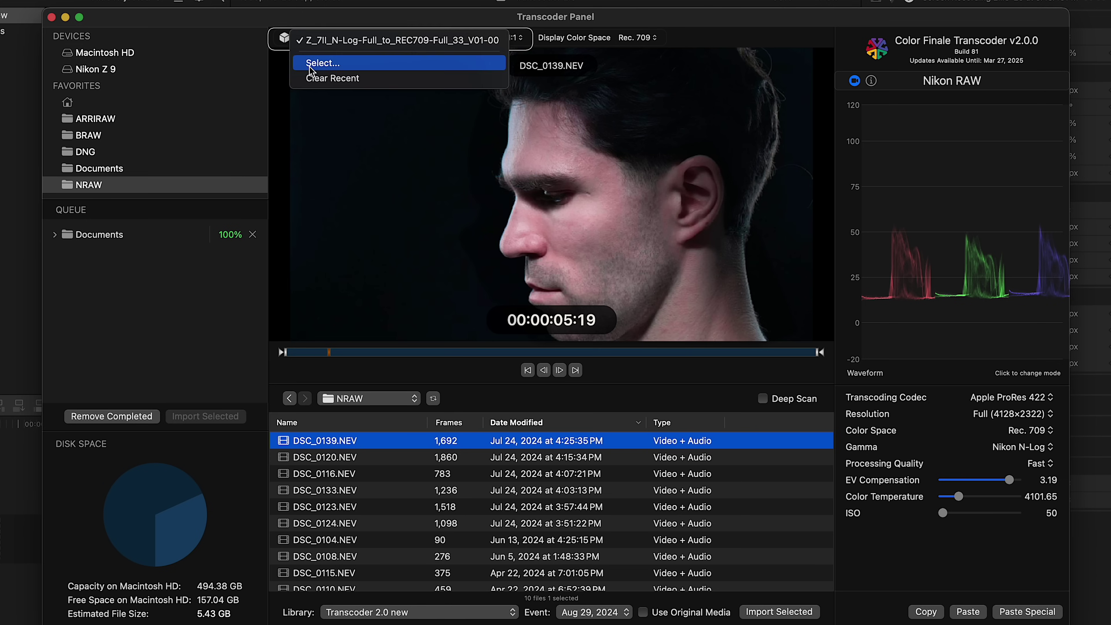
click(313, 77)
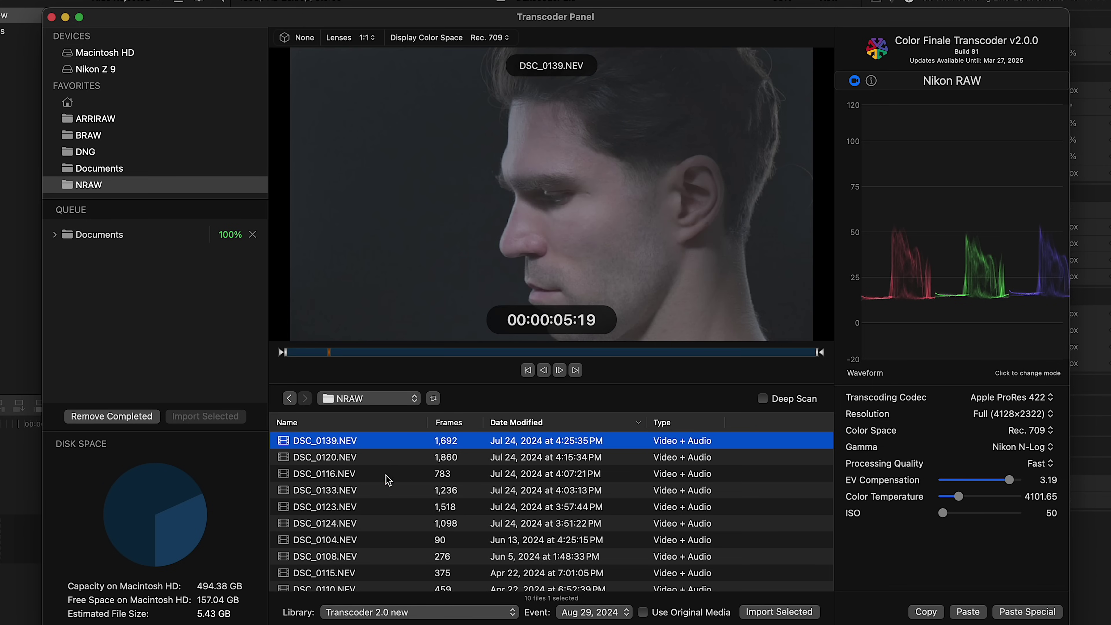
click(388, 475)
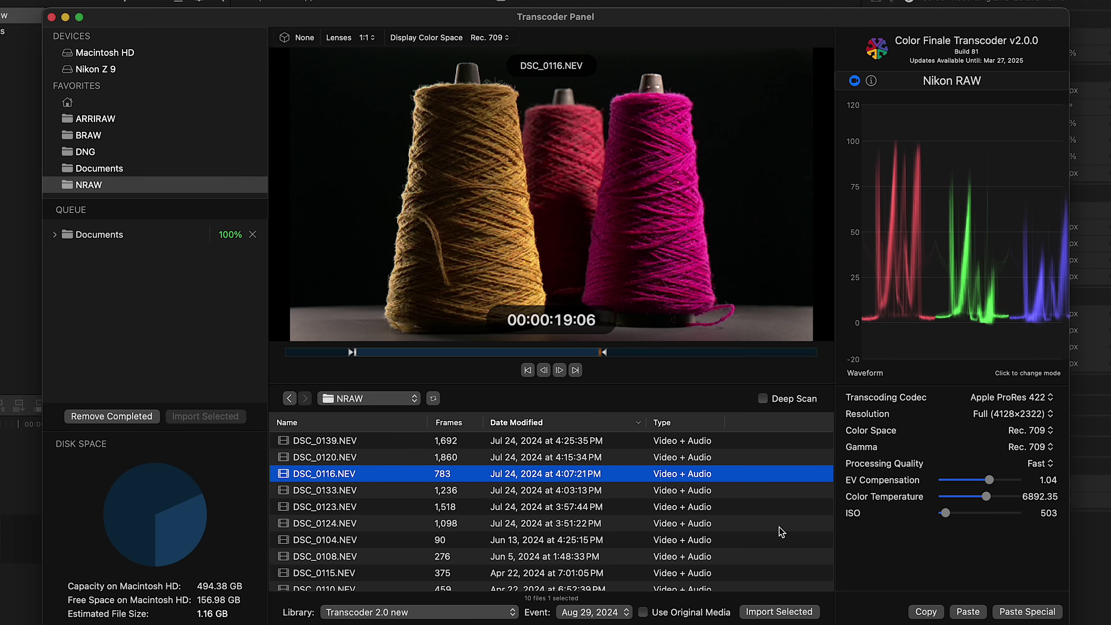
Paste DSC_0116's RAW settings onto DSC_0133.NEV, keeping Transcoder 2.0 new as the import library
click(729, 491)
click(967, 612)
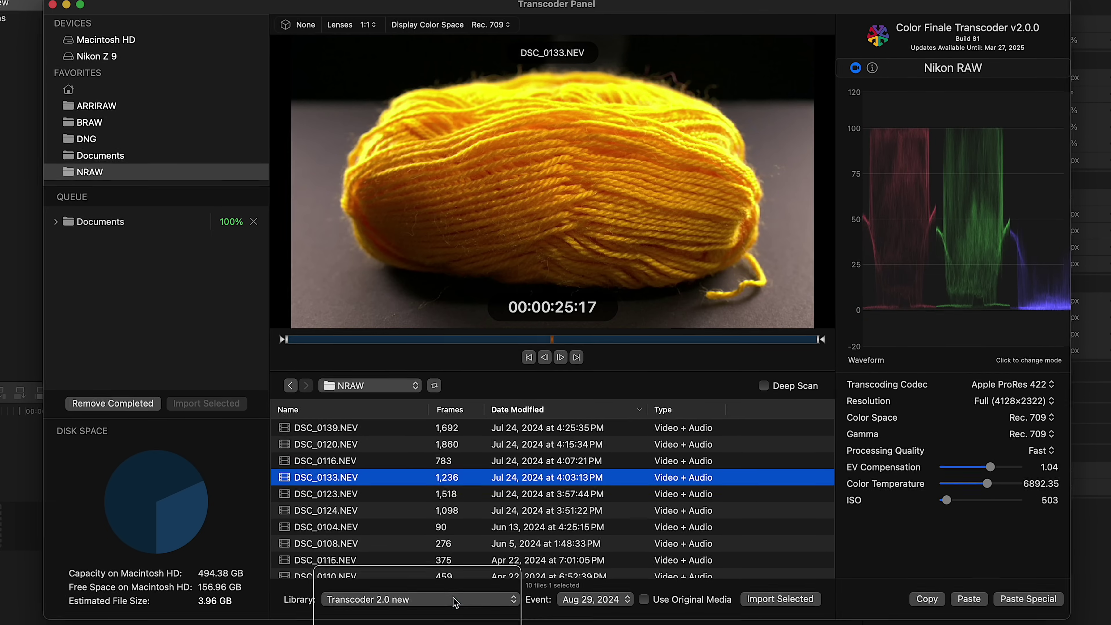
click(455, 615)
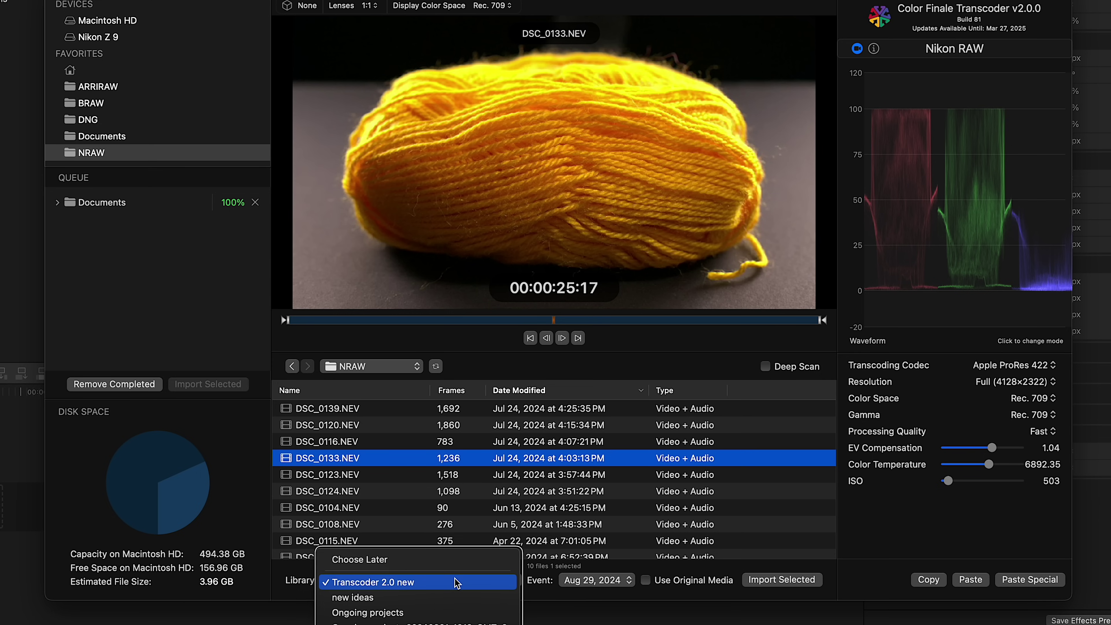
click(456, 582)
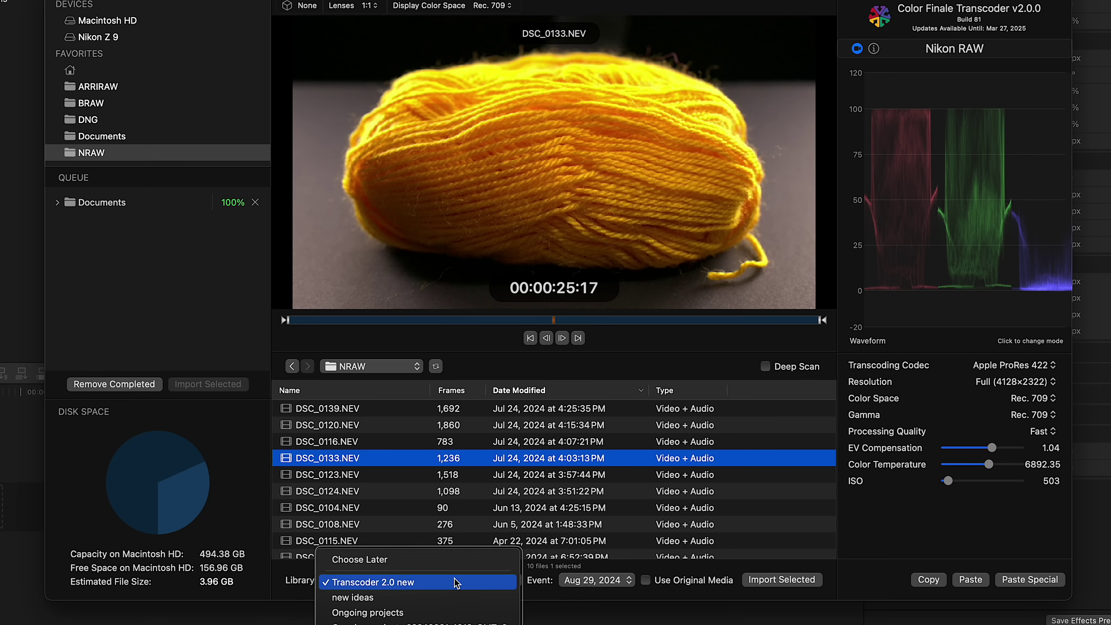
Queue DSC_0116.NEV and DSC_0133.NEV for transcoding to Documents and expand the queue entry
shift+click(420, 443)
right_click(418, 442)
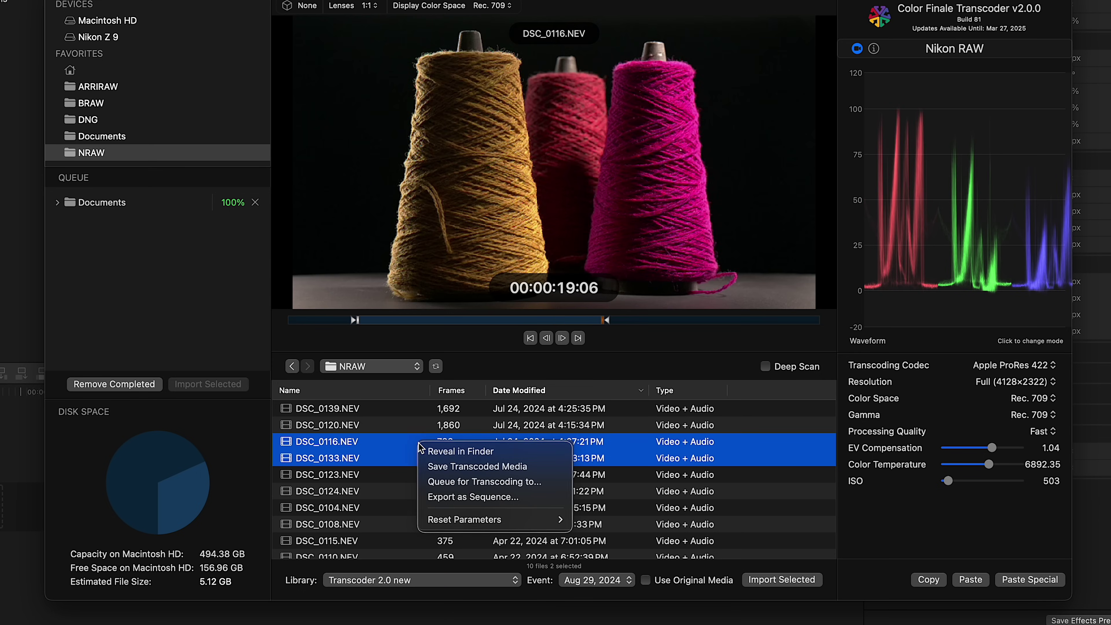
click(464, 478)
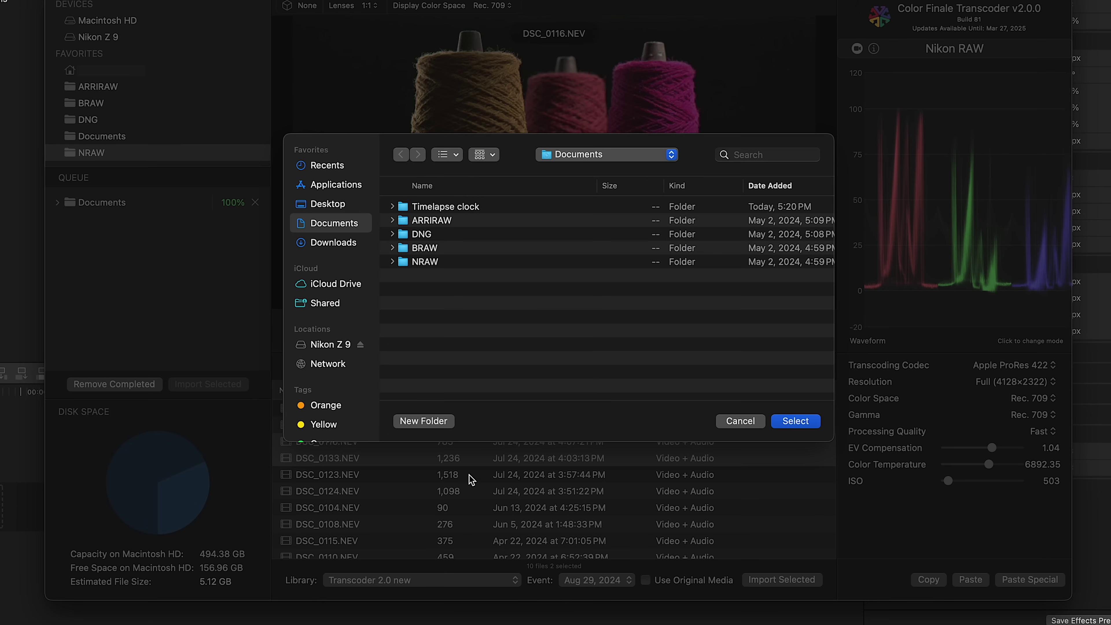
click(795, 421)
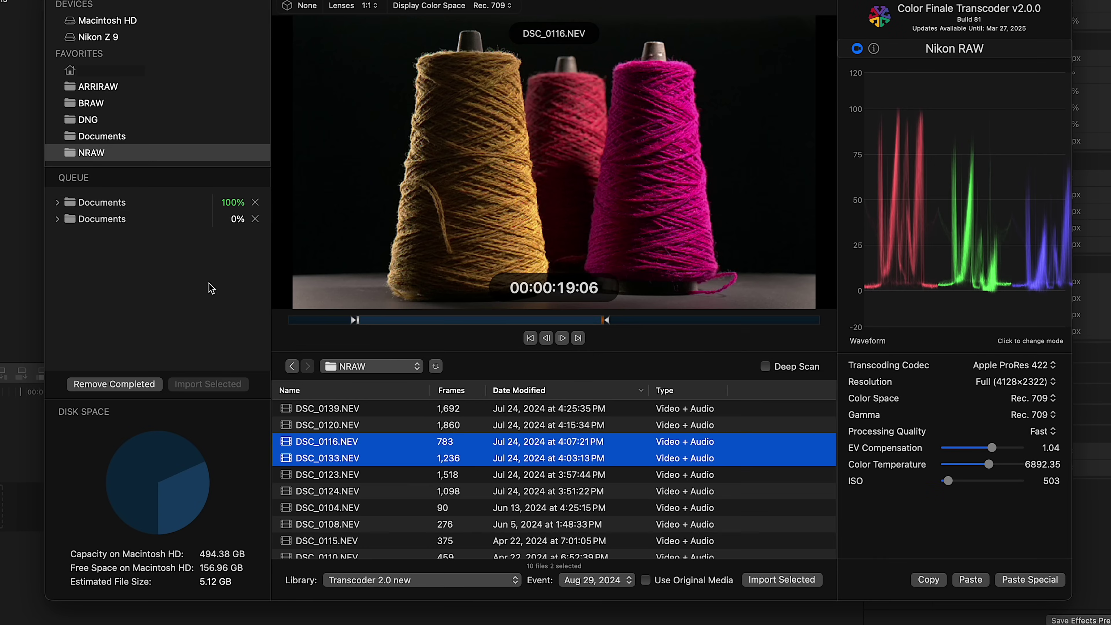
click(57, 218)
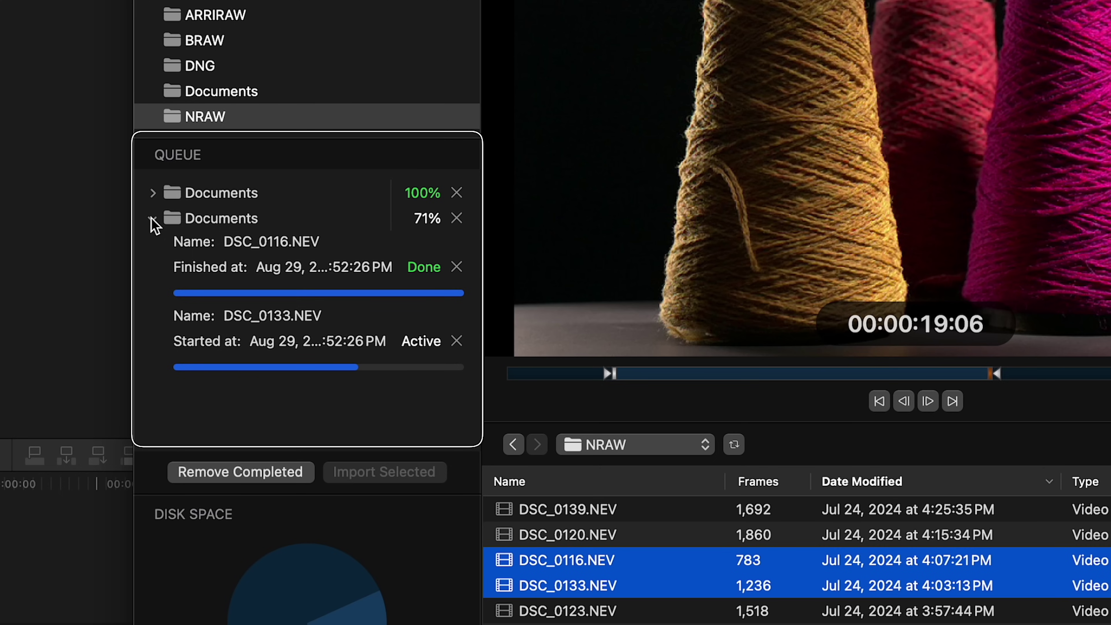
Drag the finished DSC_0116 and DSC_0133 transcodes onto the timeline, then close the Transcoder panel
click(208, 267)
shift+click(222, 328)
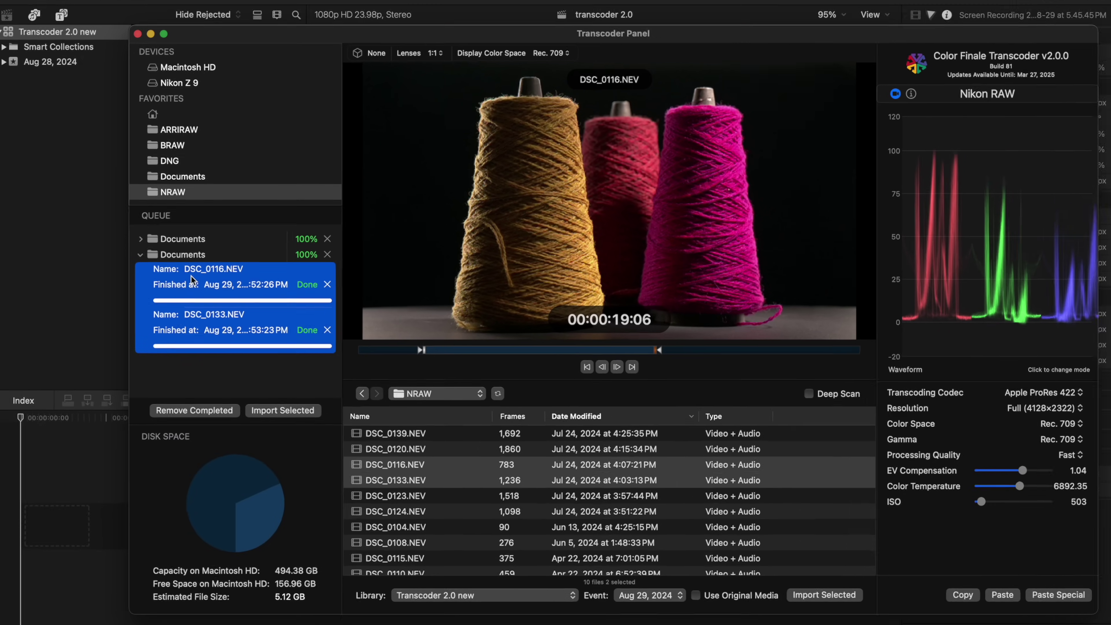
drag(191, 275, 45, 484)
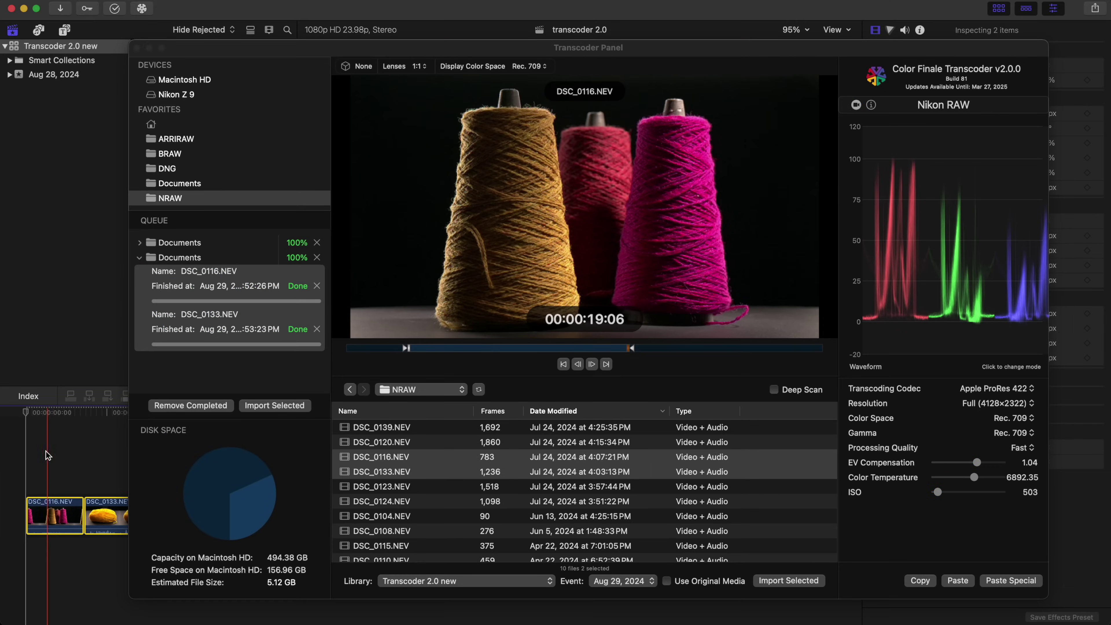
click(136, 47)
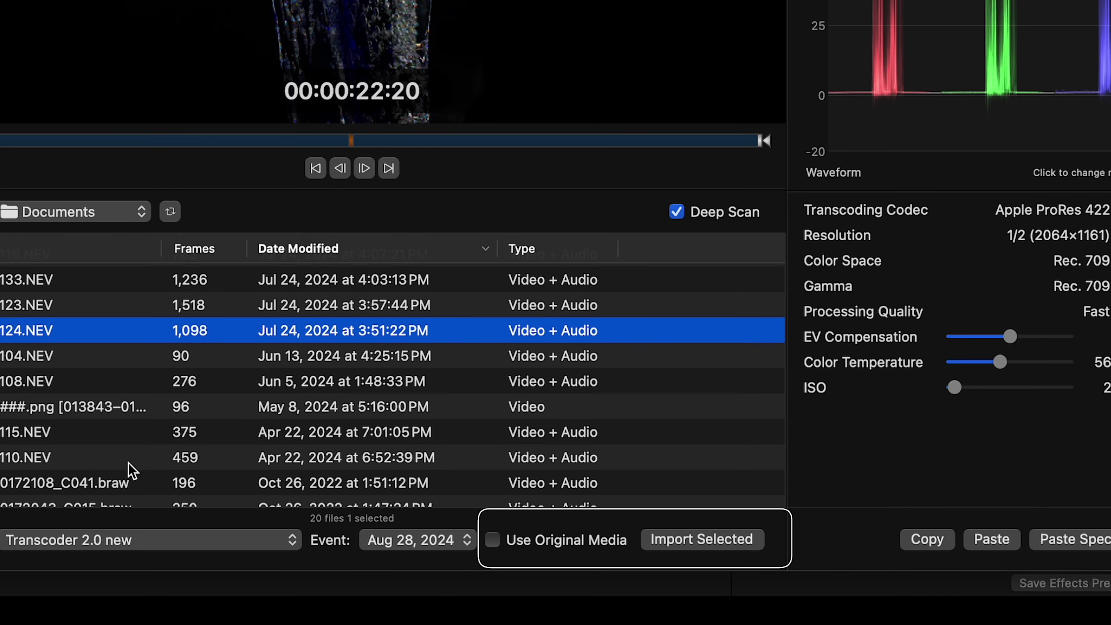
Import DSC_0124.NEV and the A010 BRAW clip as original media and drag both onto the timeline
super+click(125, 482)
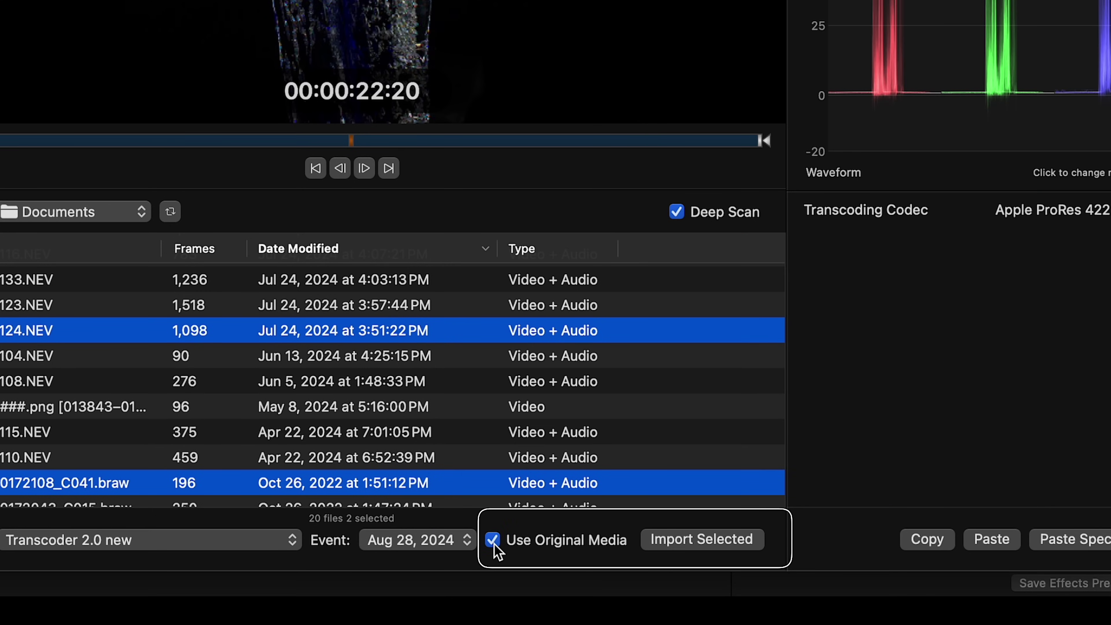
click(709, 538)
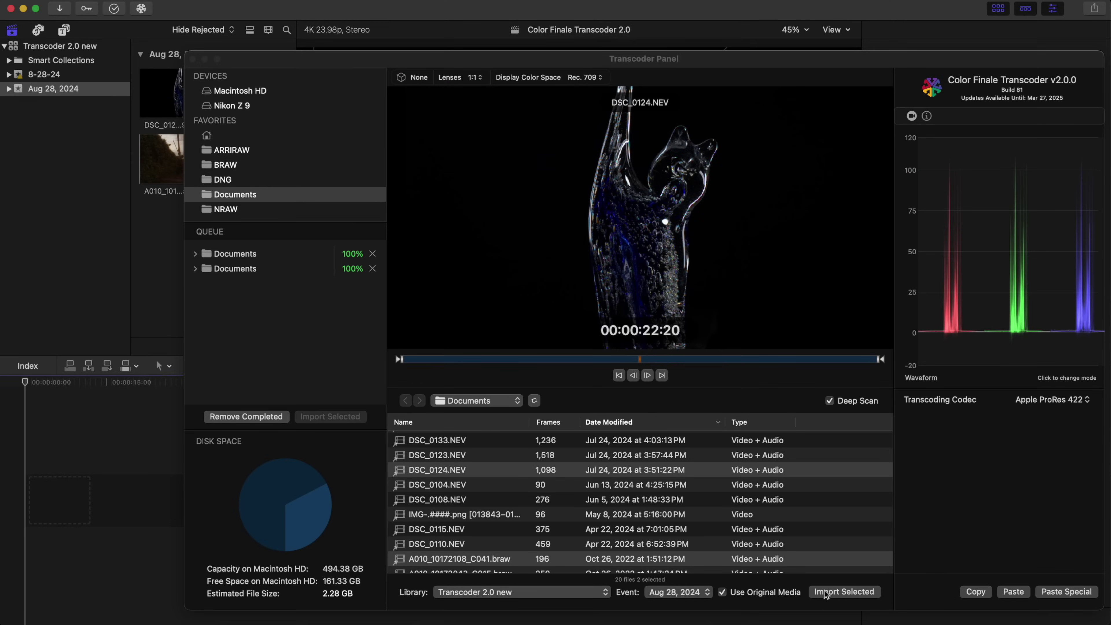
click(201, 60)
drag(184, 94, 96, 432)
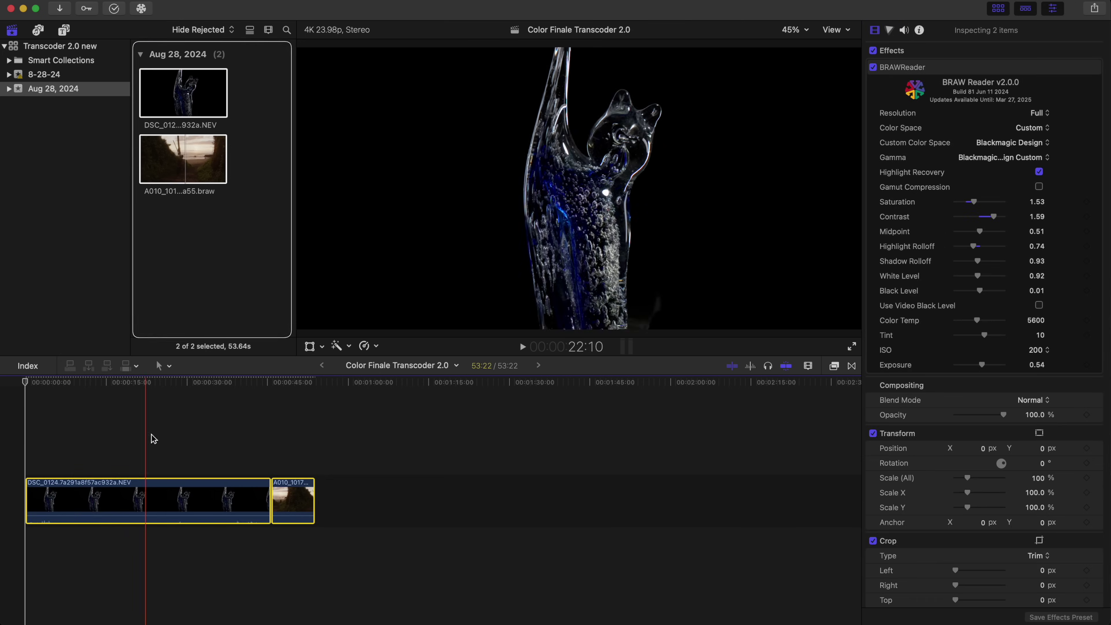
click(334, 459)
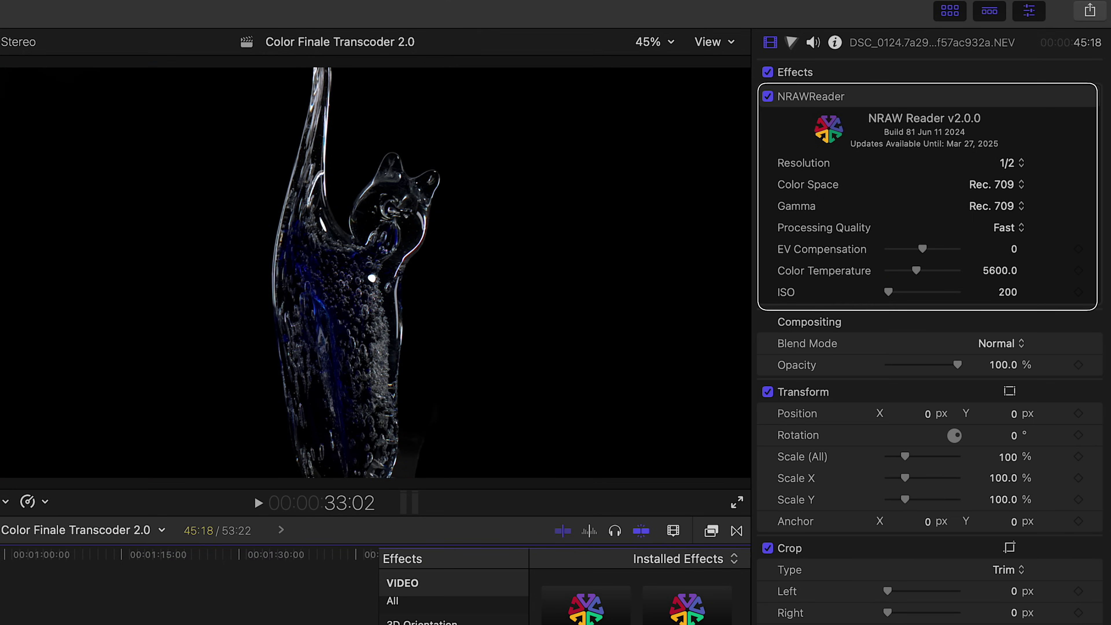
Set the NRAW Reader EV Compensation to 0.66 and switch the Info inspector to NRAW metadata
drag(924, 248, 925, 275)
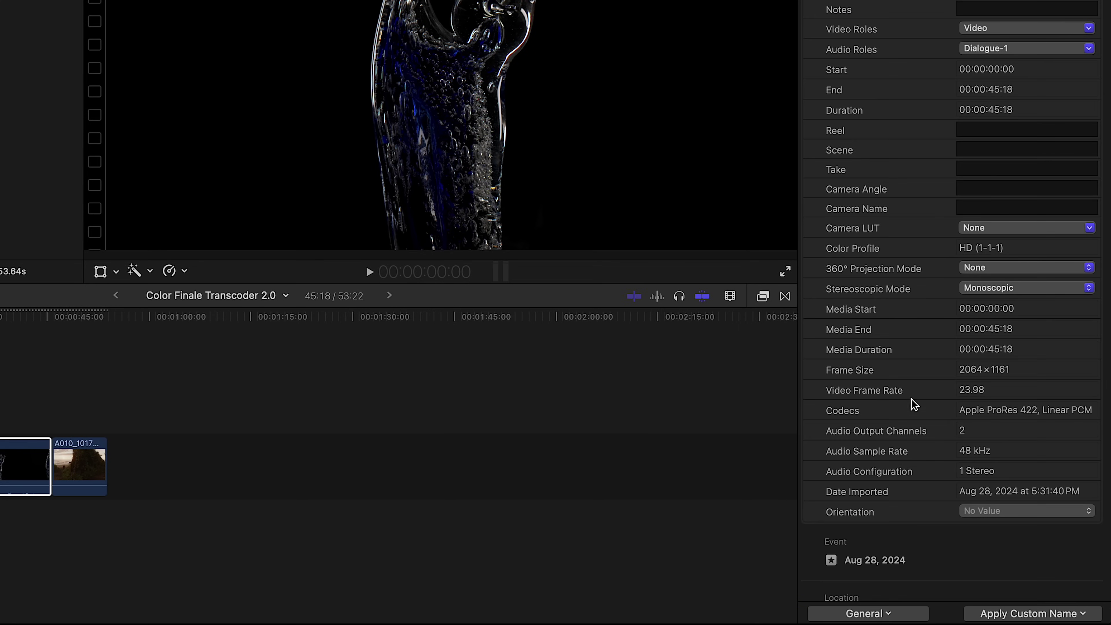
click(876, 614)
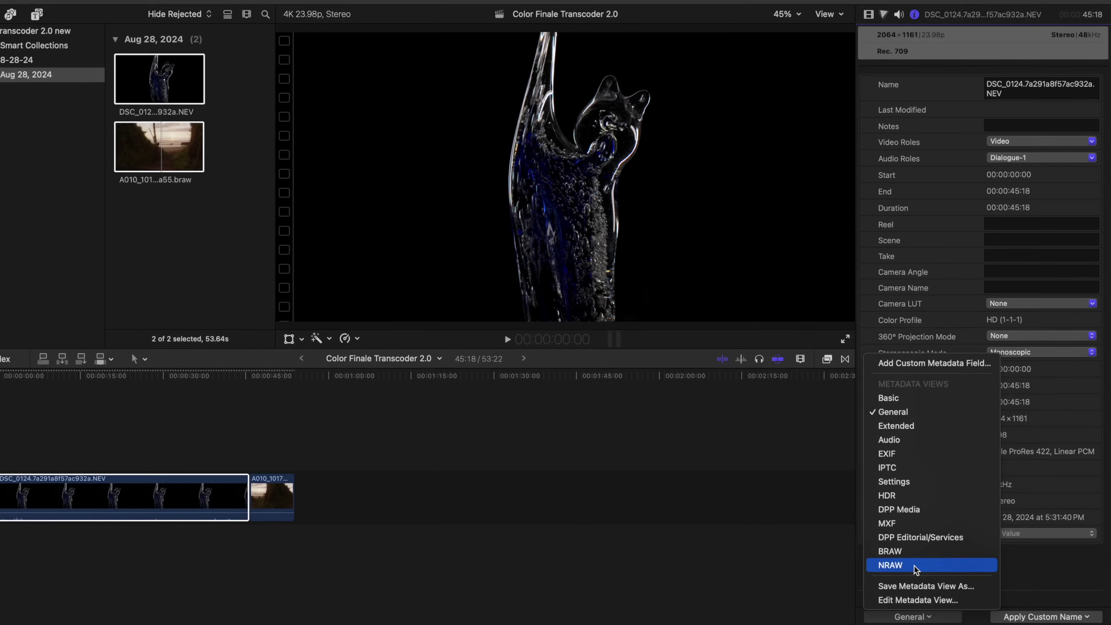
click(915, 568)
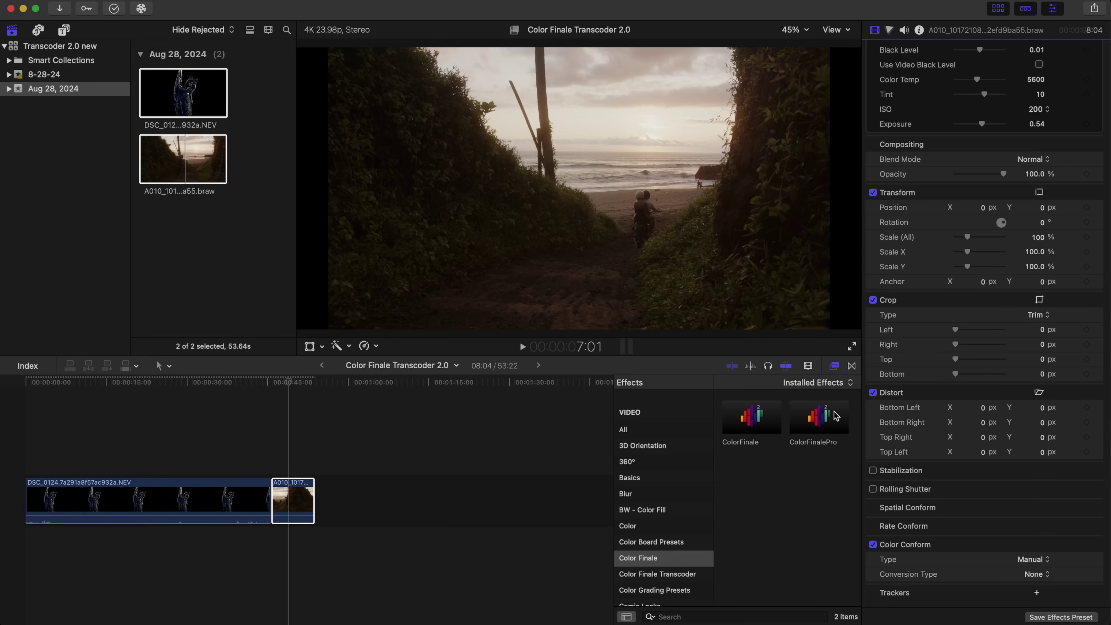
double_click(835, 415)
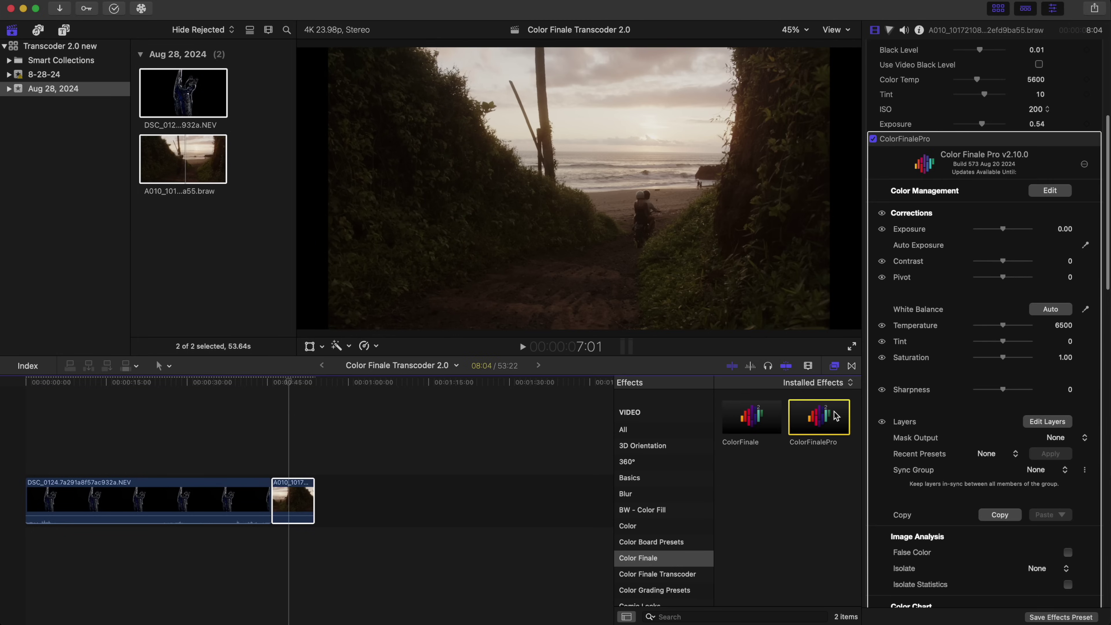
click(1051, 422)
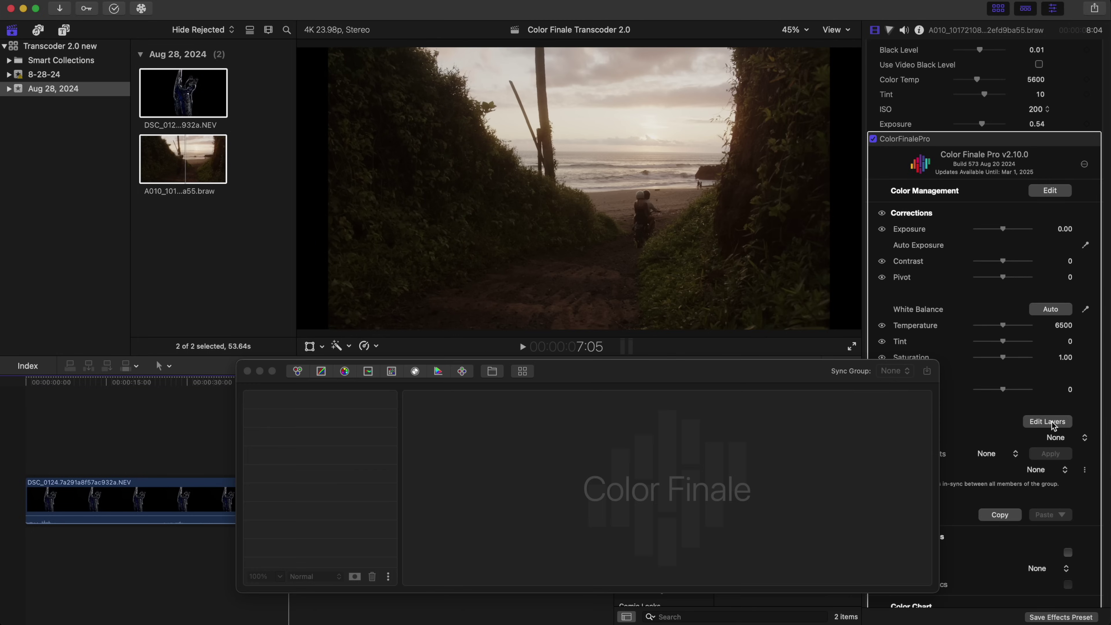
click(299, 375)
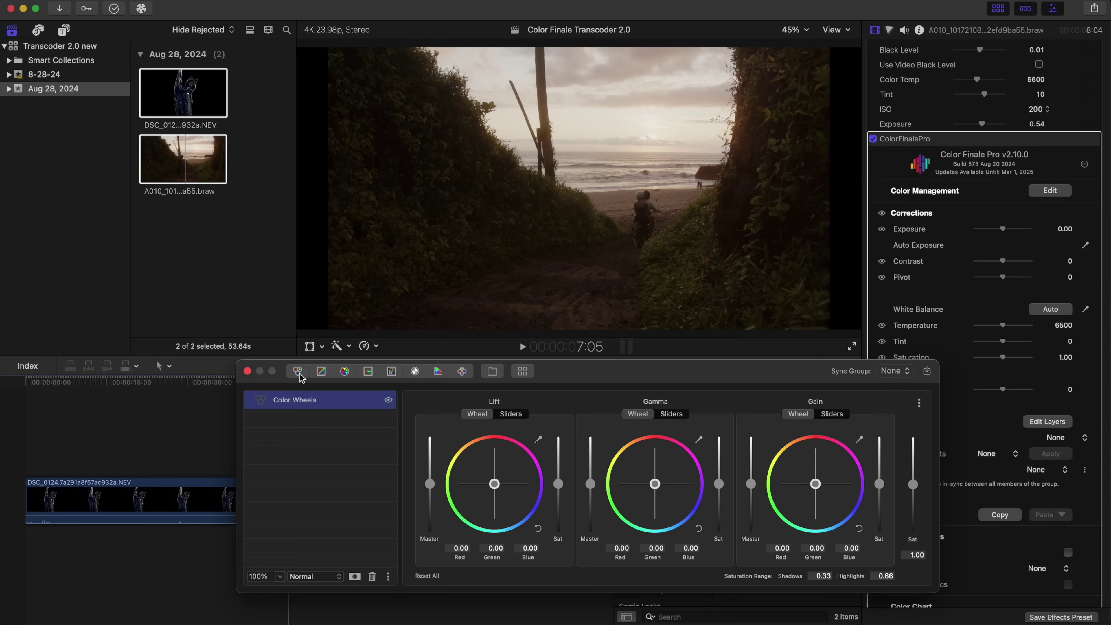
drag(429, 485, 430, 487)
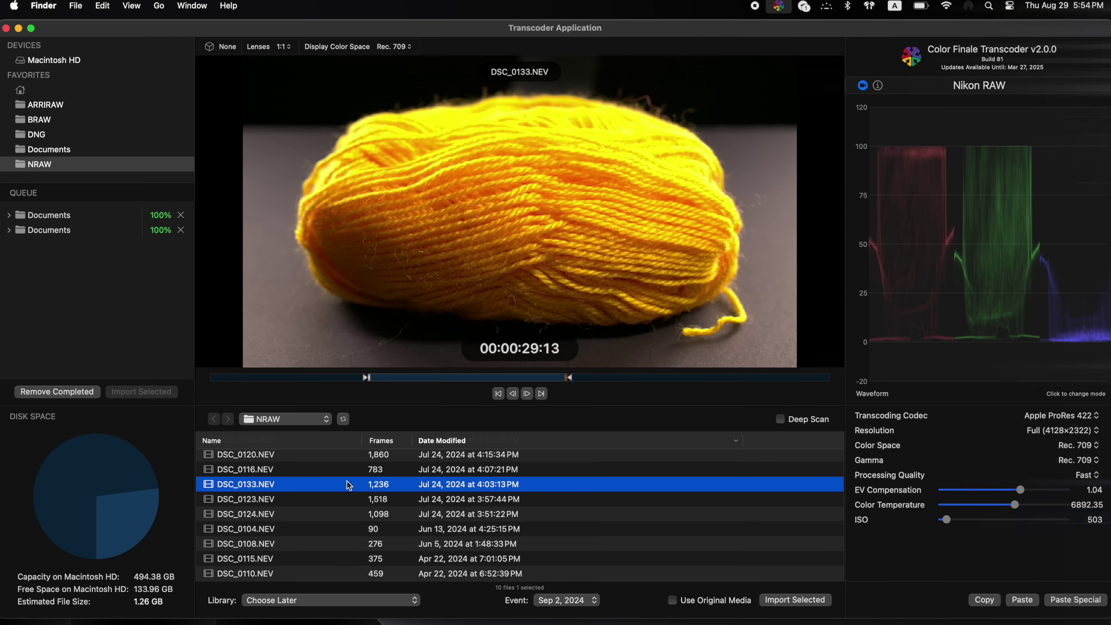
Queue the selected NEV clips for transcoding into the Documents folder
shift+click(328, 558)
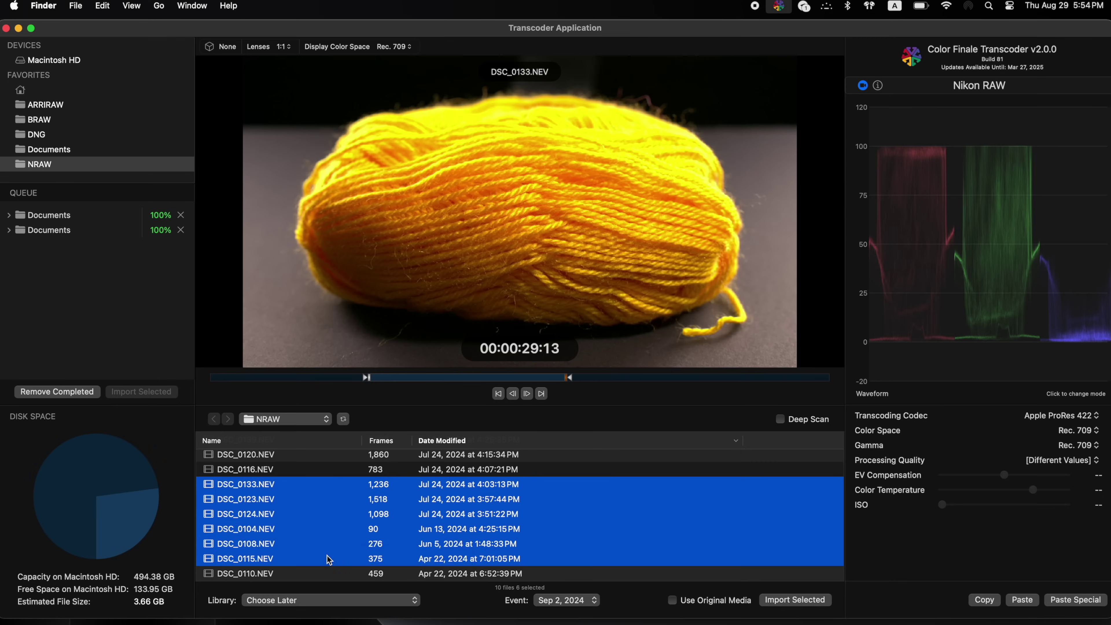
right_click(328, 559)
click(350, 591)
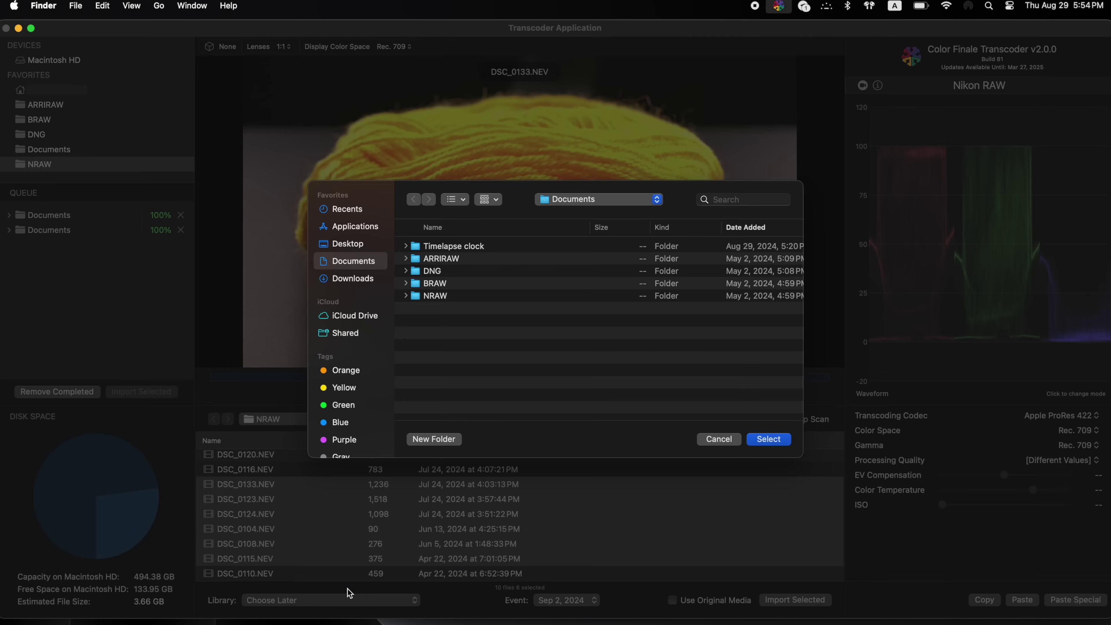
click(783, 443)
Reveal the finished Documents transcodes in Finder and step through the .mov files
click(9, 245)
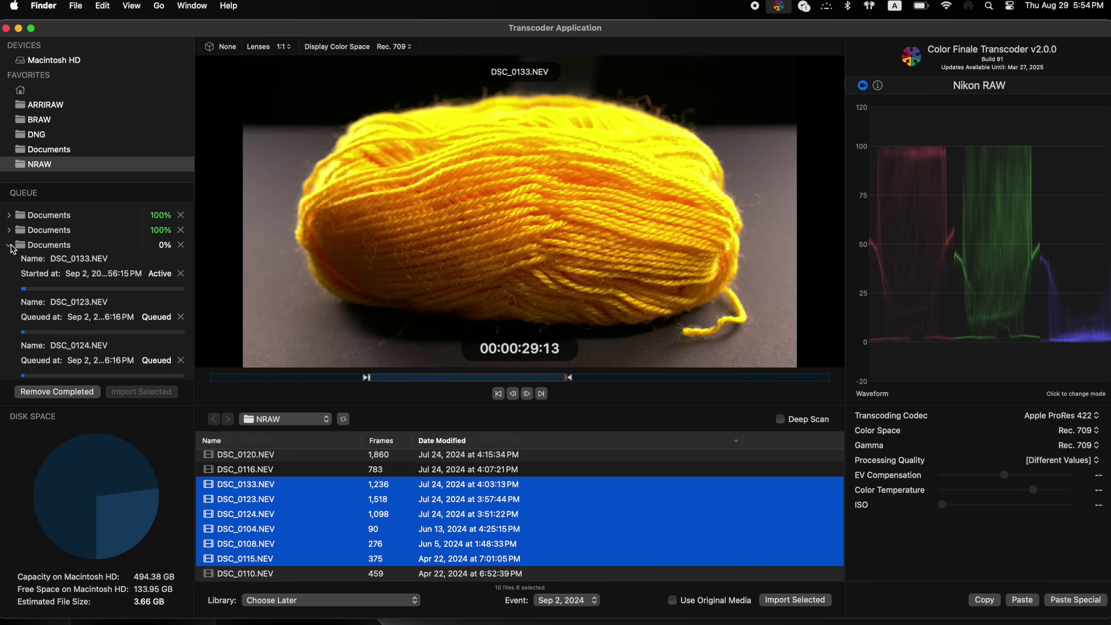
scroll(12, 248, down, 5)
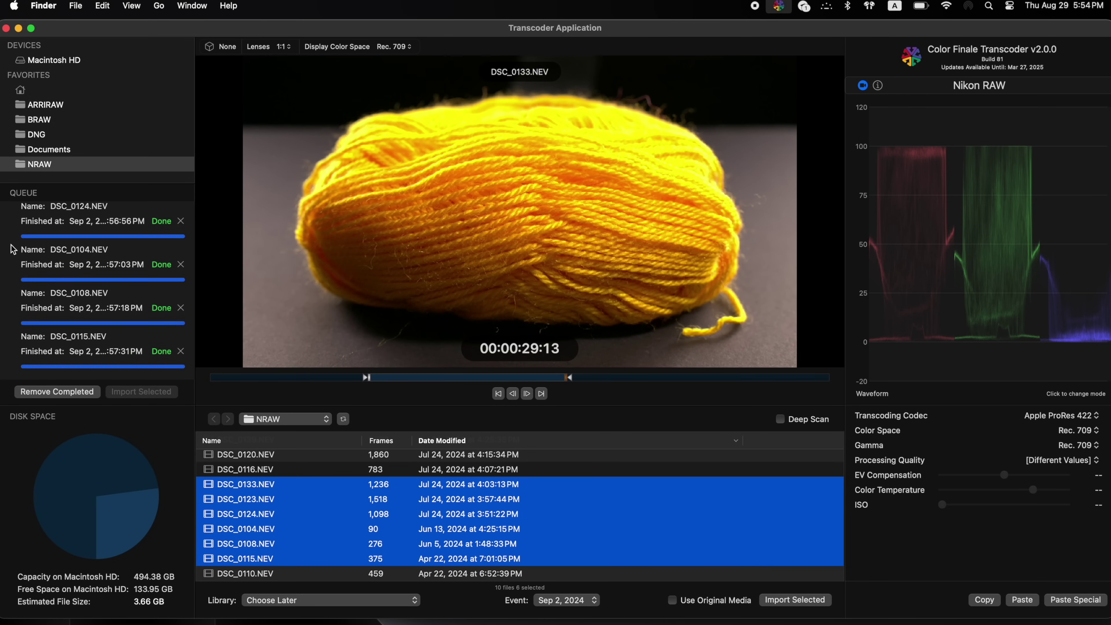
scroll(12, 249, up, 5)
click(38, 245)
right_click(39, 246)
click(47, 250)
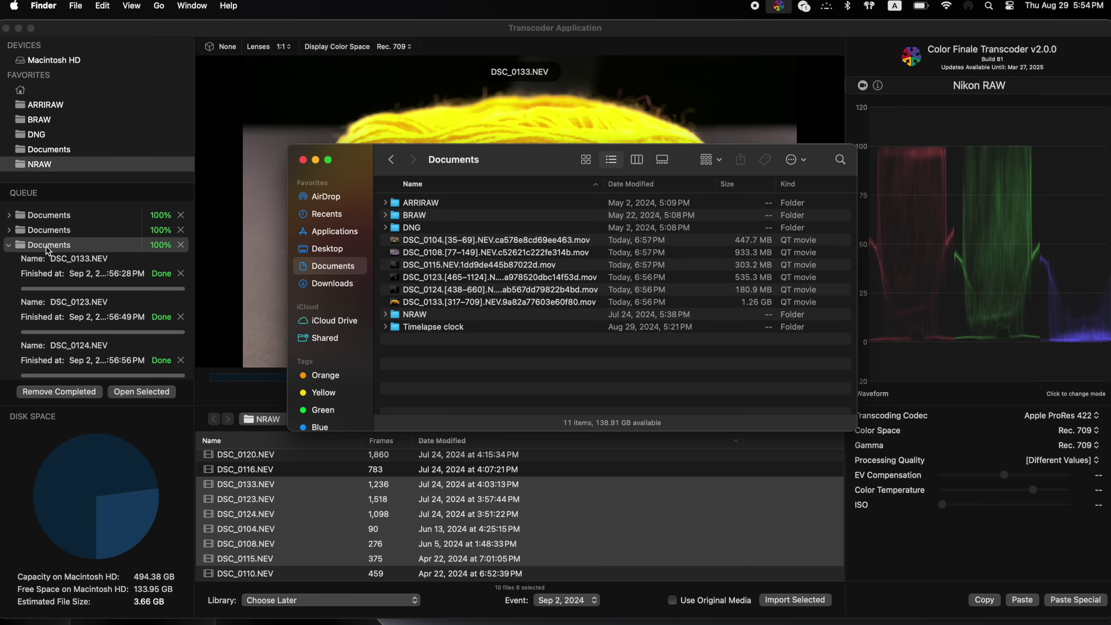
key(Down)
key(Down)
key(Down)
key(Down)
key(Down)
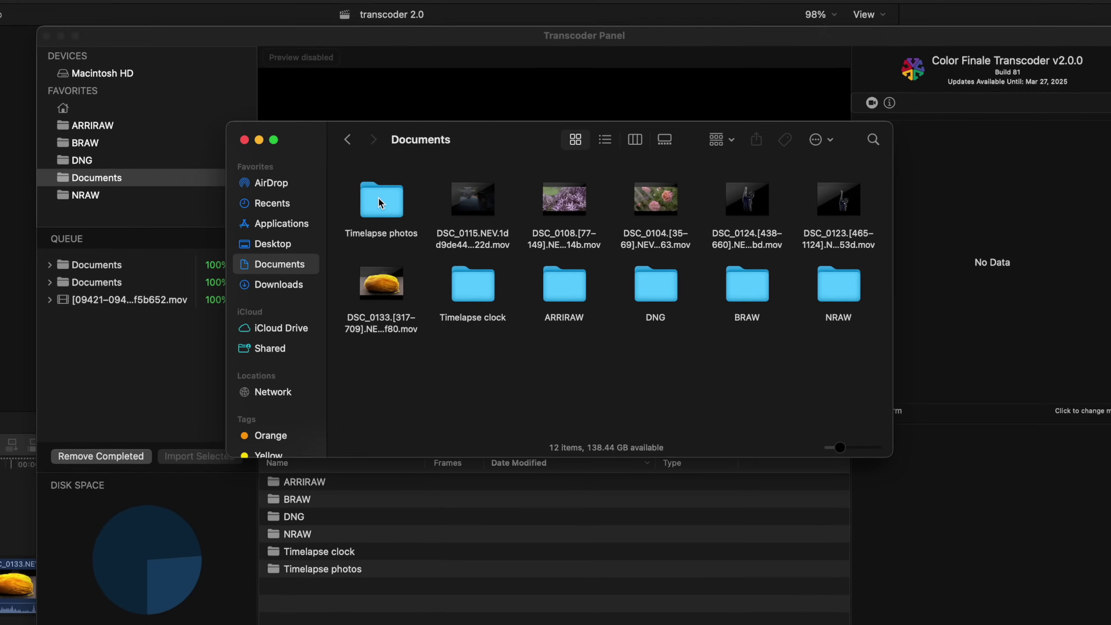
In Finder, browse the Timelapse photos and Timelapse clock folders, then close Finder
double_click(348, 188)
click(325, 142)
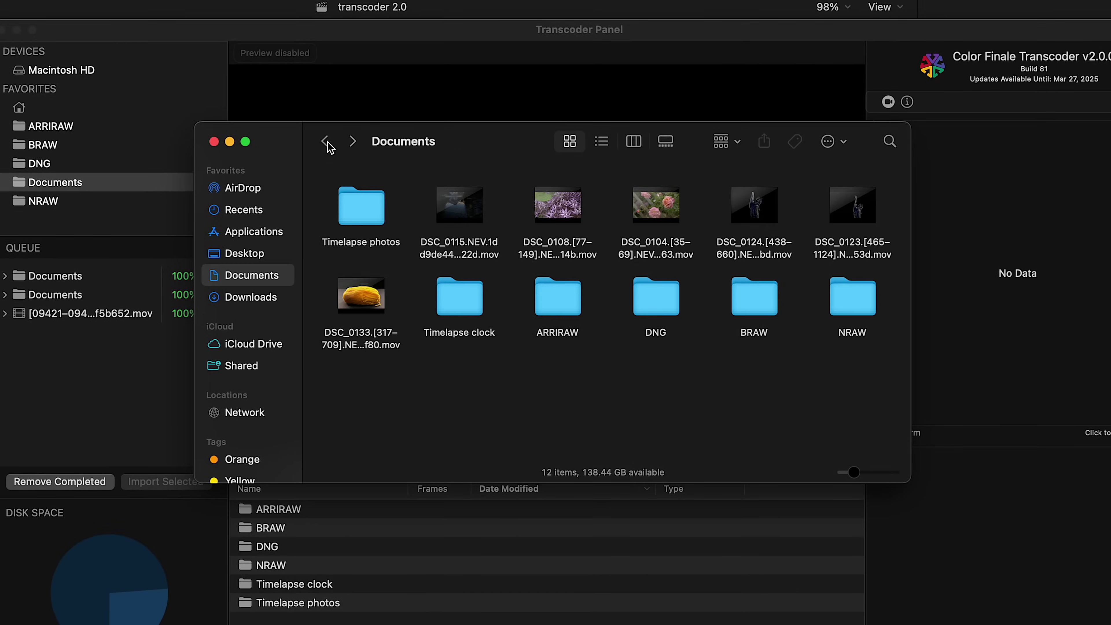
double_click(458, 295)
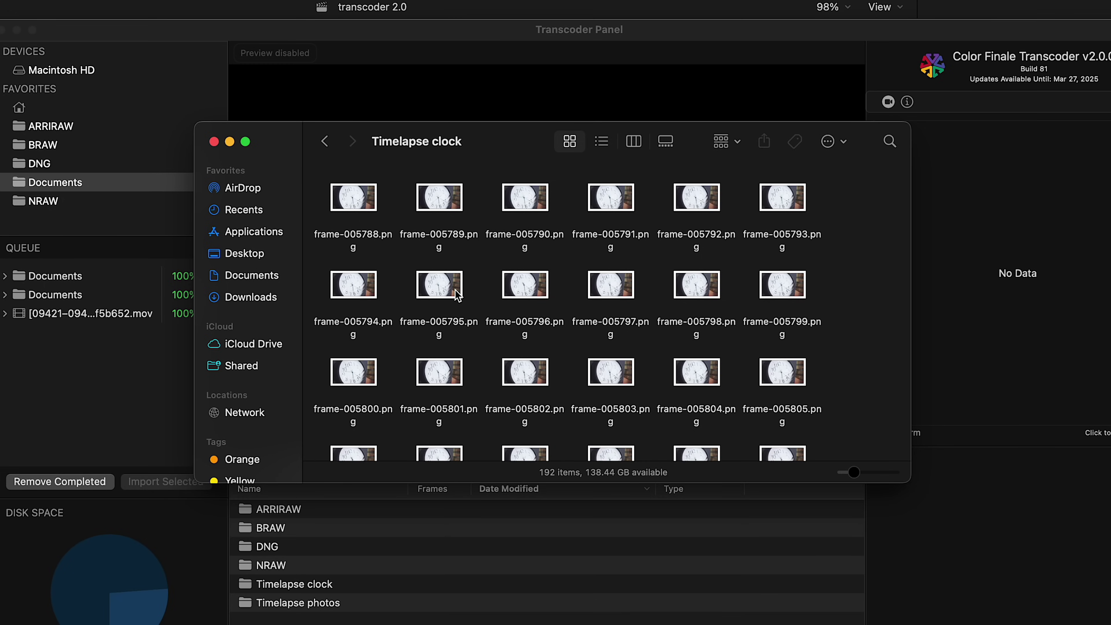
click(215, 141)
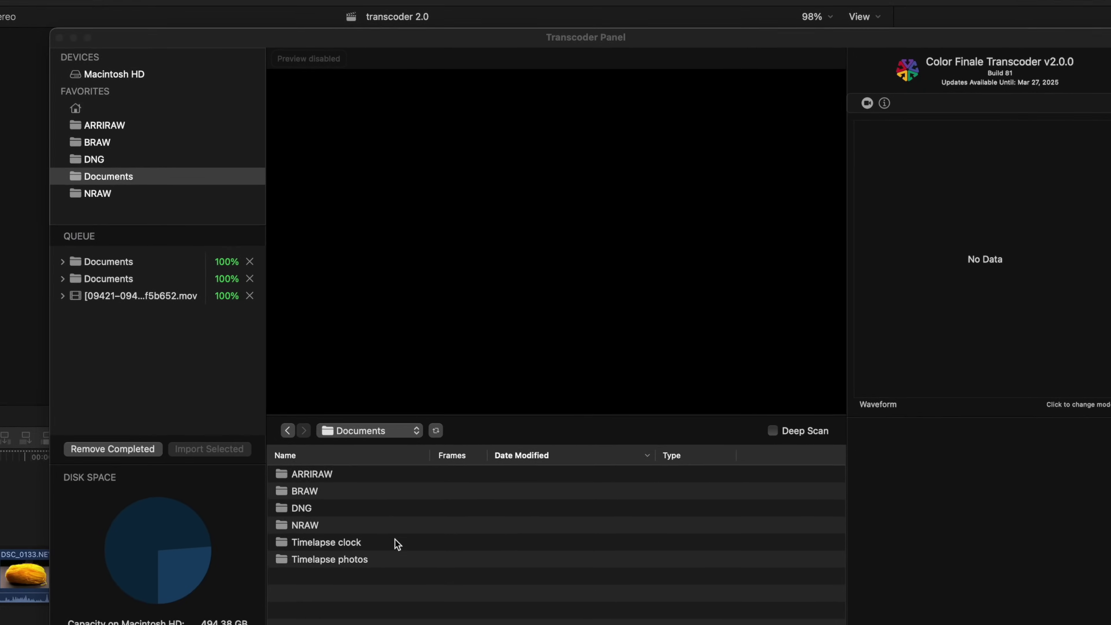
Load the Timelapse clock folder in the Transcoder as a PNG sequence, then return to Documents
click(372, 585)
double_click(430, 489)
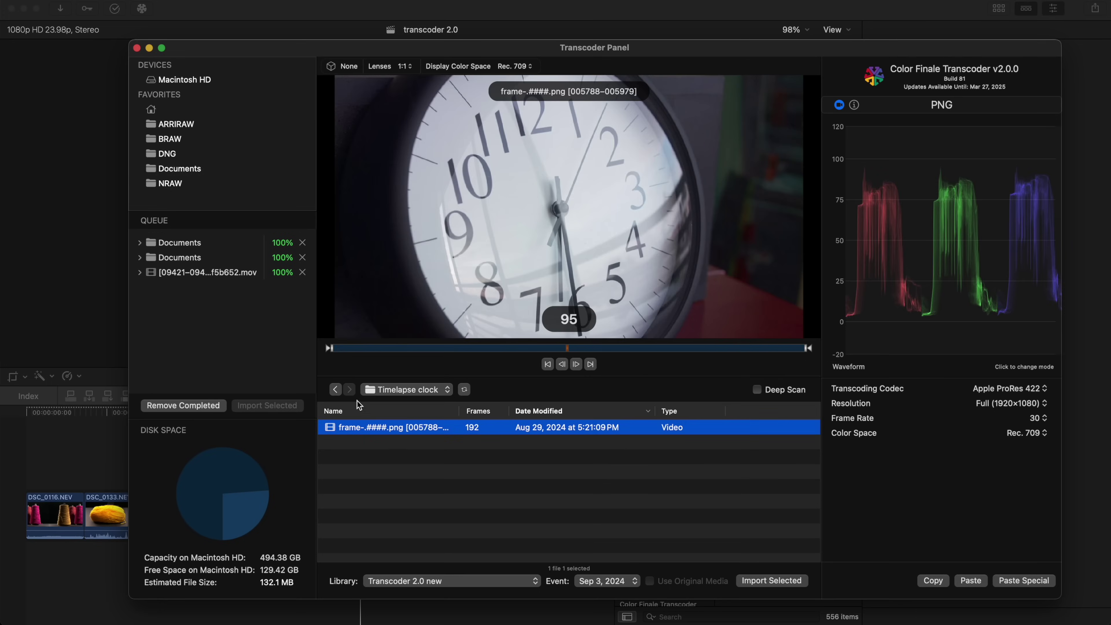
click(336, 390)
Load the Timelapse photos ARW sequence and set Color Noise Reduction 0.94, Exposure 0.65, Baseline Exposure 0.25
double_click(414, 502)
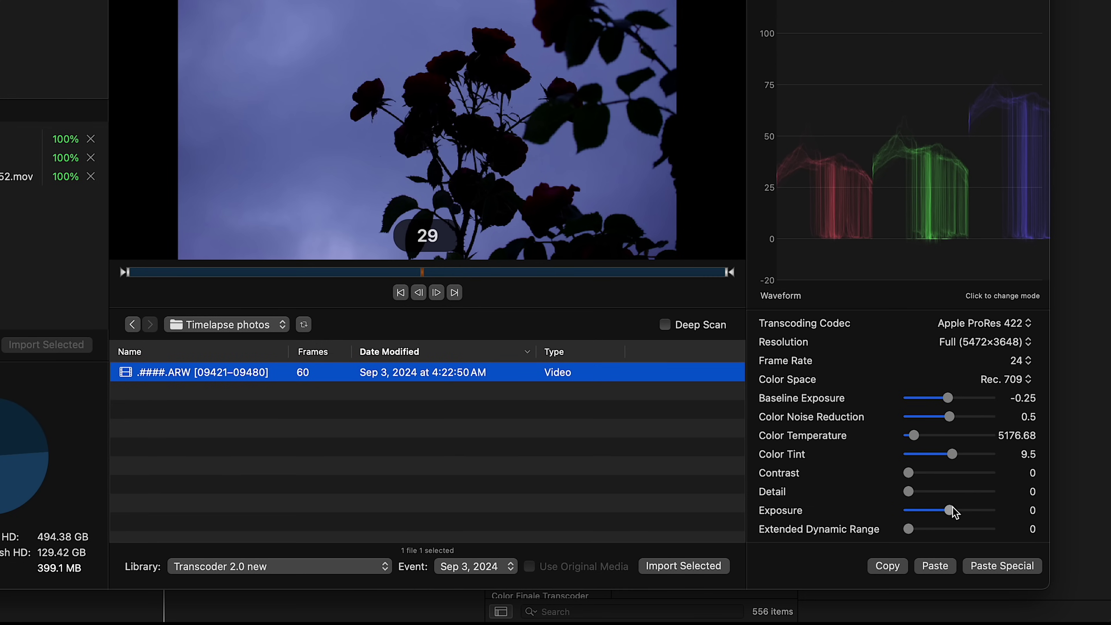
click(984, 416)
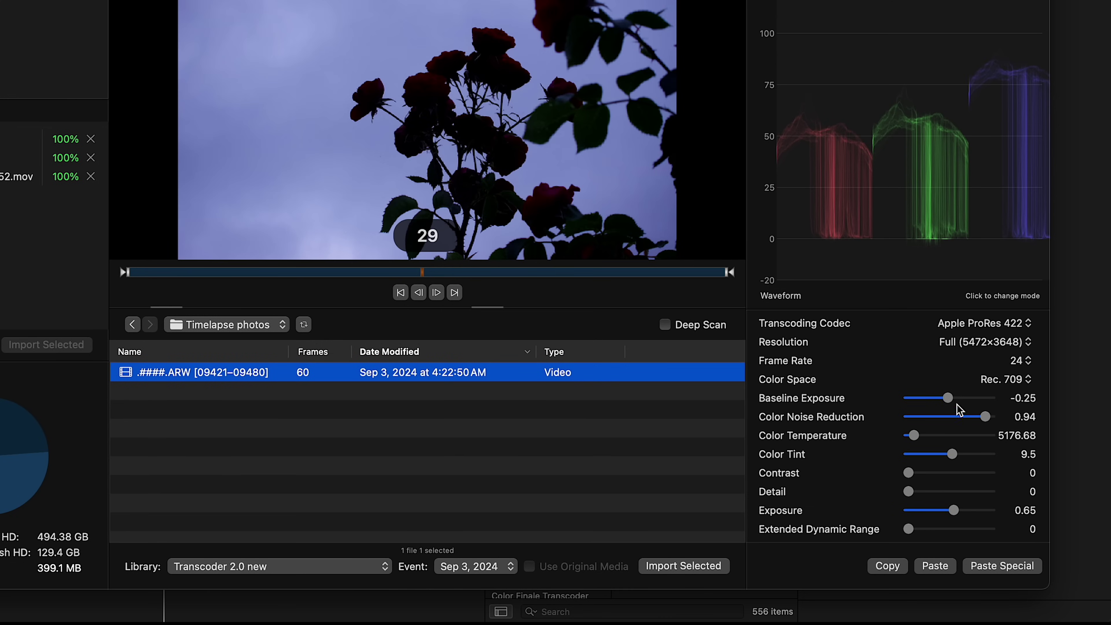
click(952, 398)
Set the ARW sequence frame rate to 30 fps and preview a later frame
click(1021, 361)
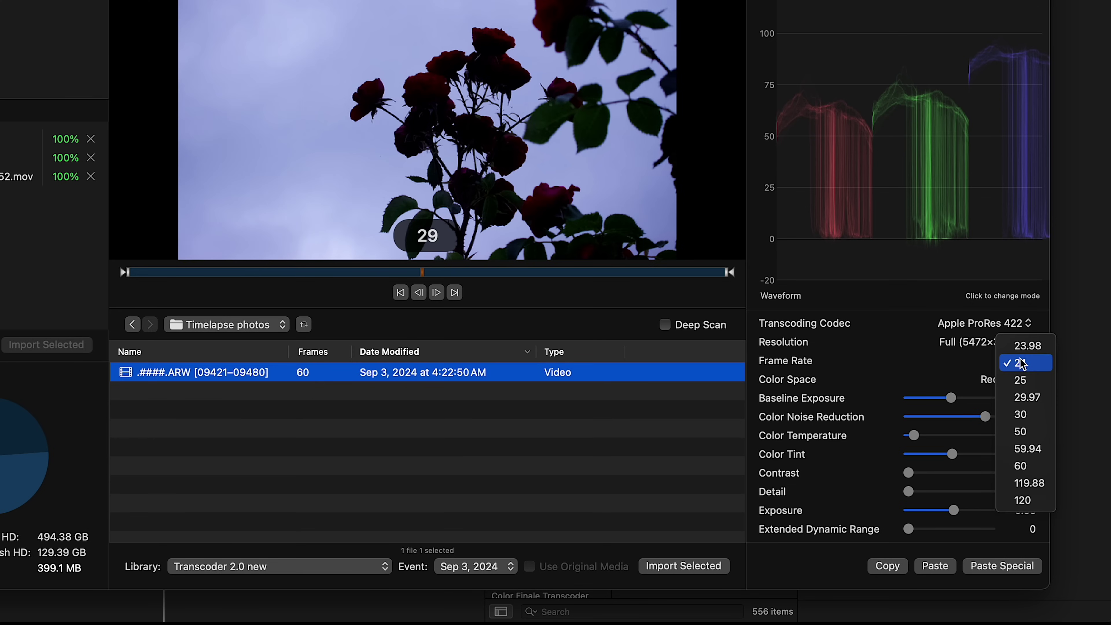
click(1020, 414)
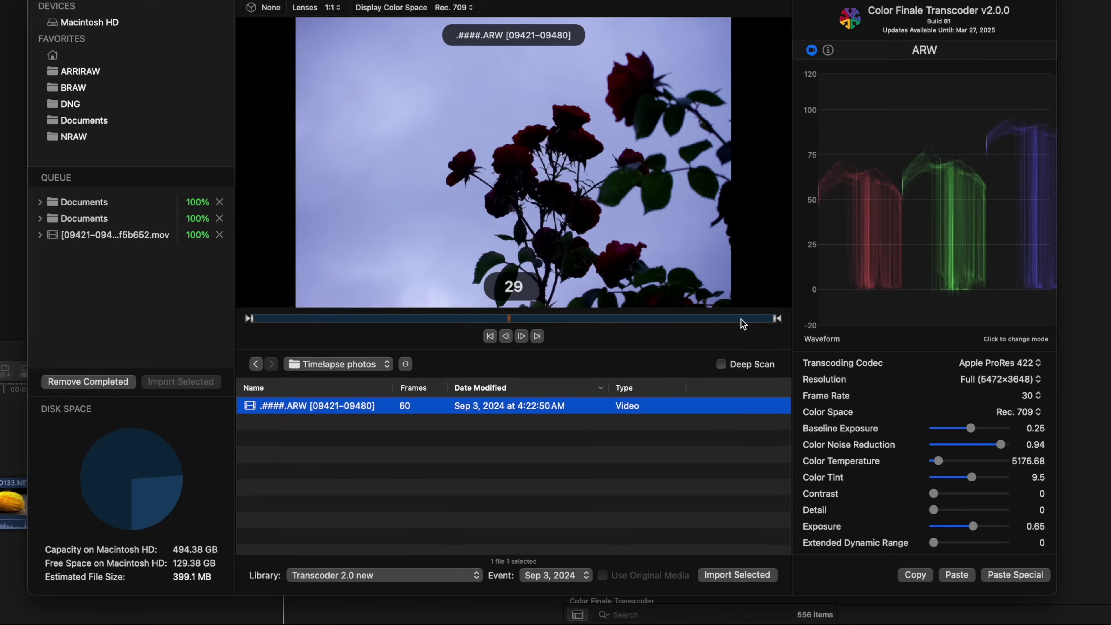
click(685, 273)
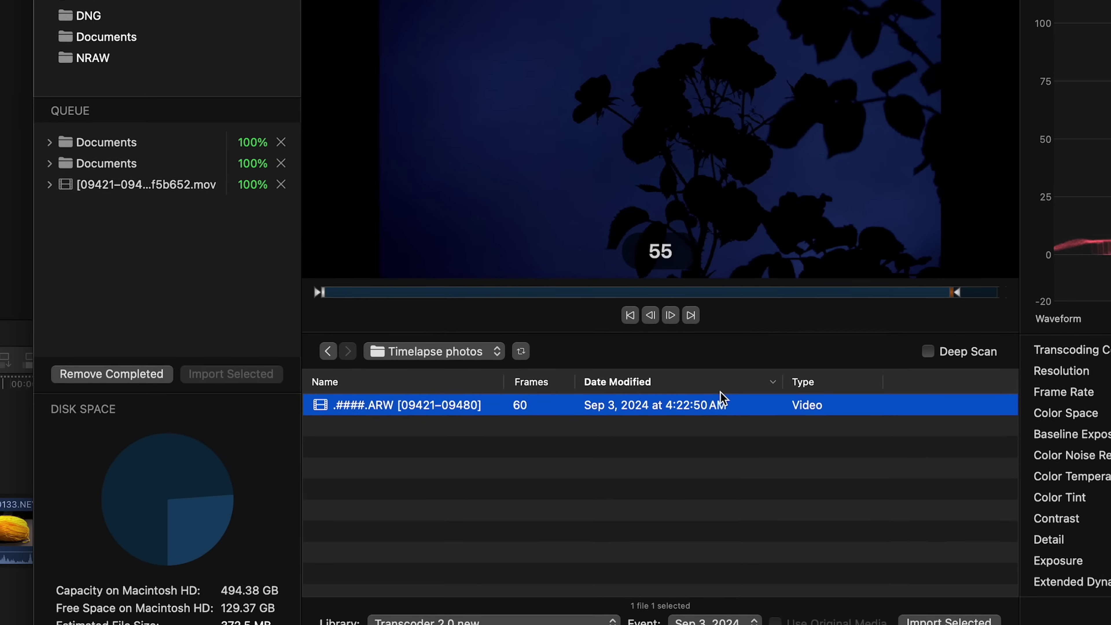
right_click(602, 428)
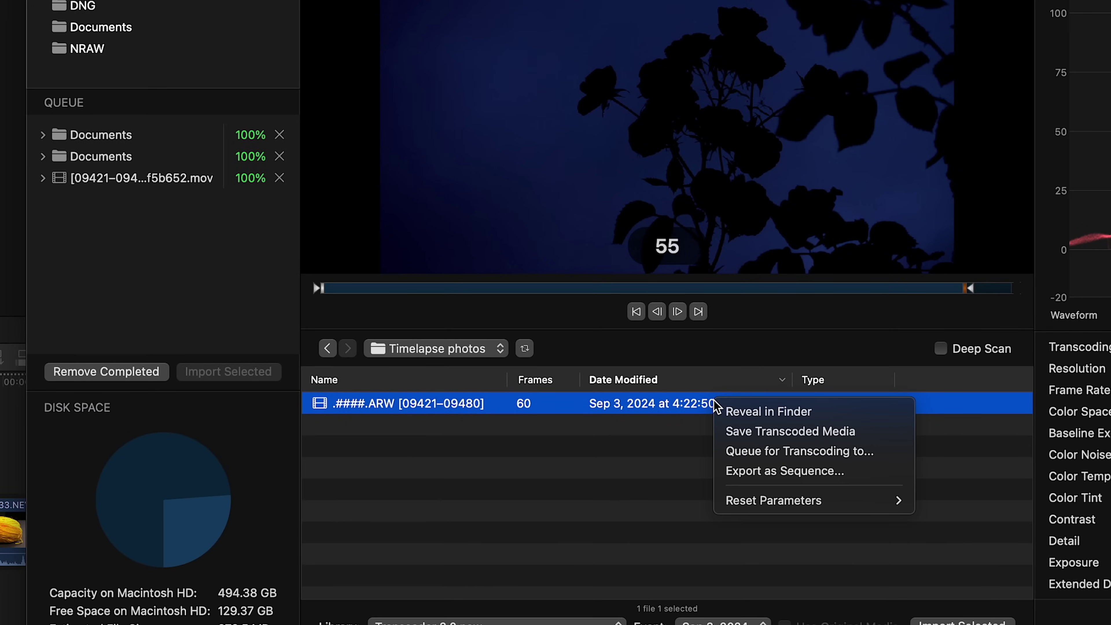
Queue the ARW sequence for transcoding as timelapse.mov
click(750, 449)
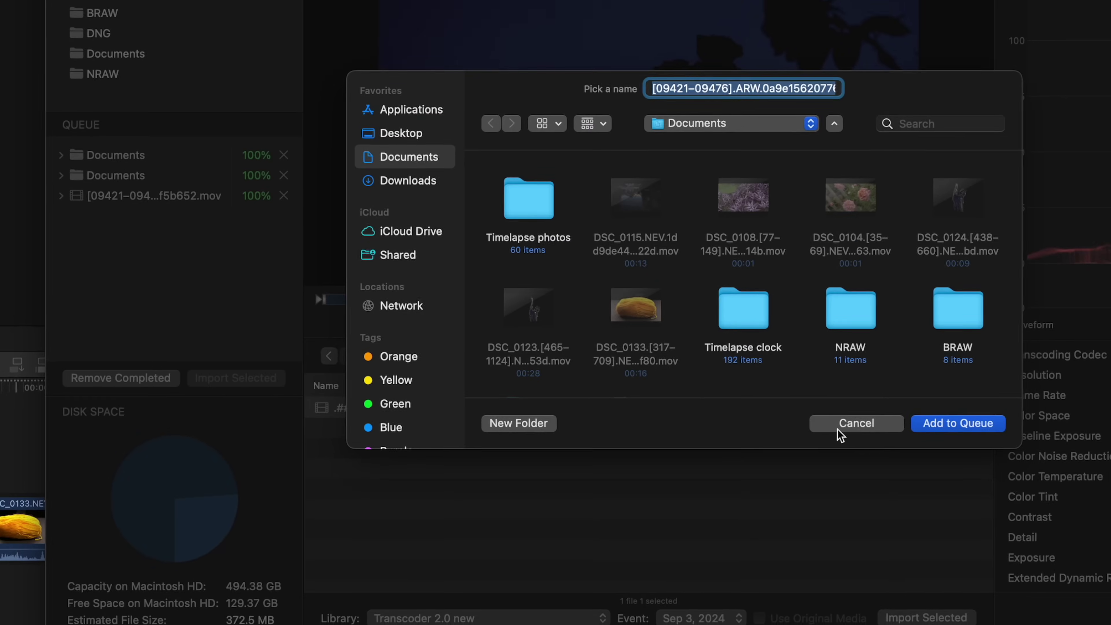
text(timelapse)
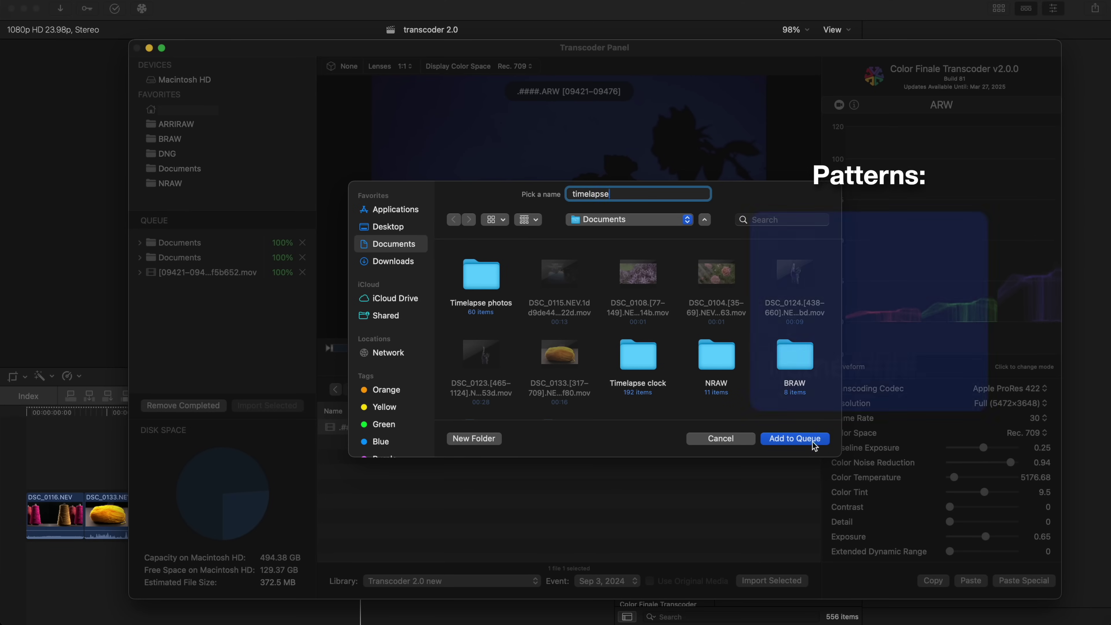
click(811, 444)
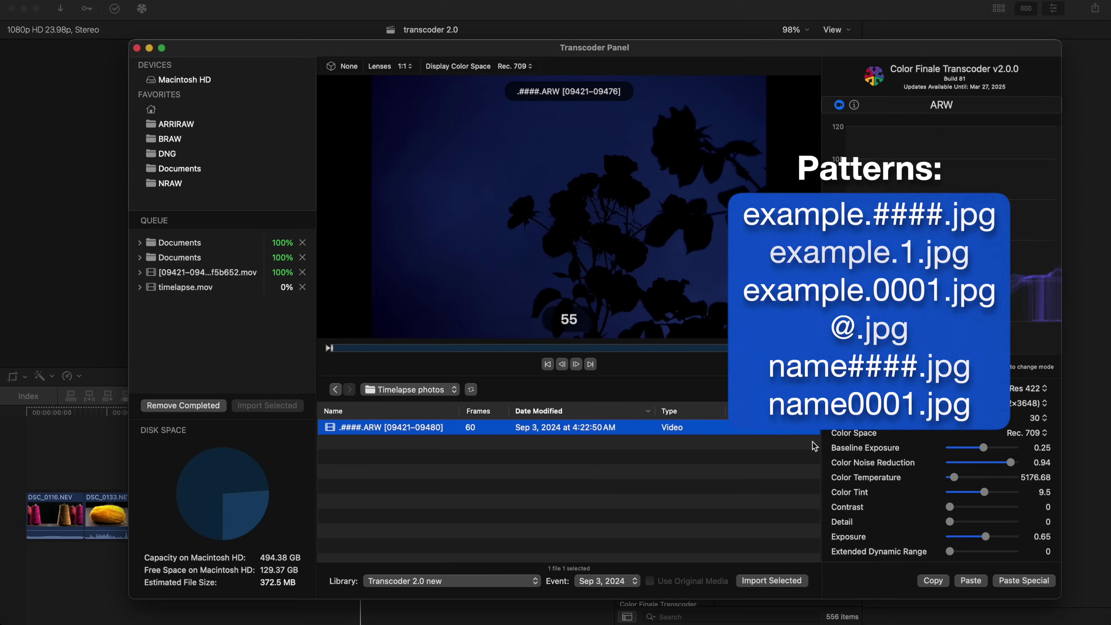
Reveal timelapse.mov in Finder, then move the clip to the storyline end and play back
click(210, 288)
right_click(207, 290)
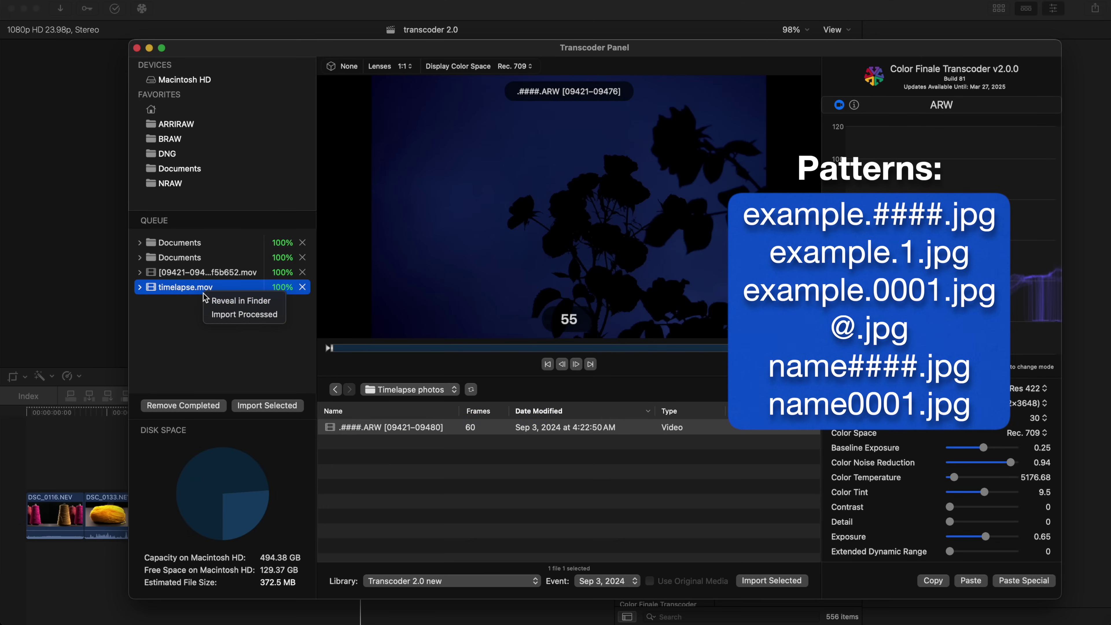
click(211, 295)
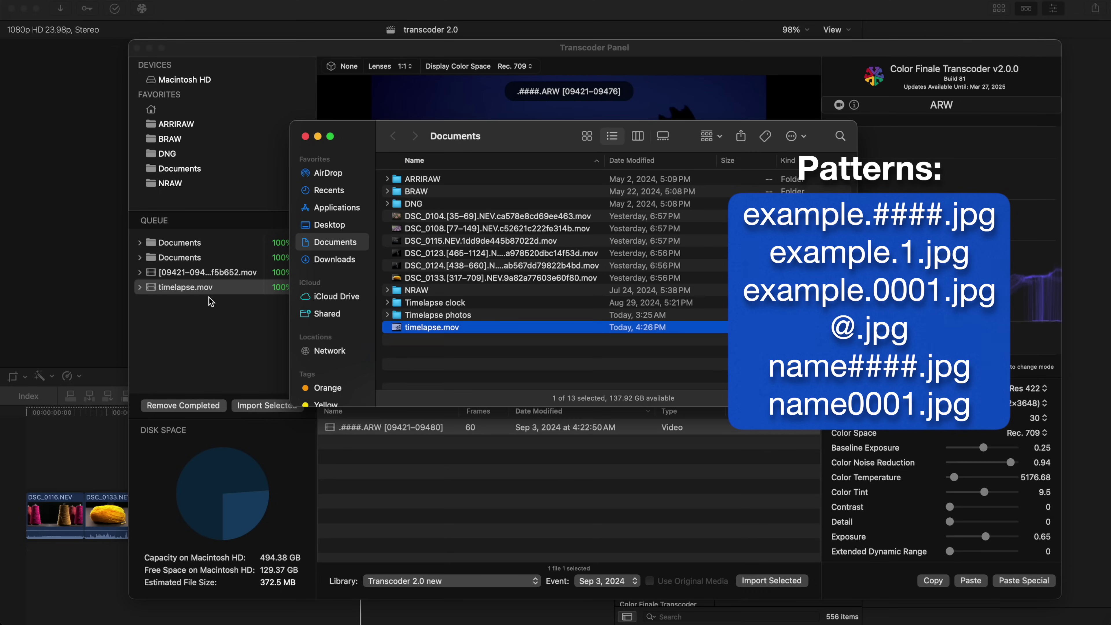
click(210, 301)
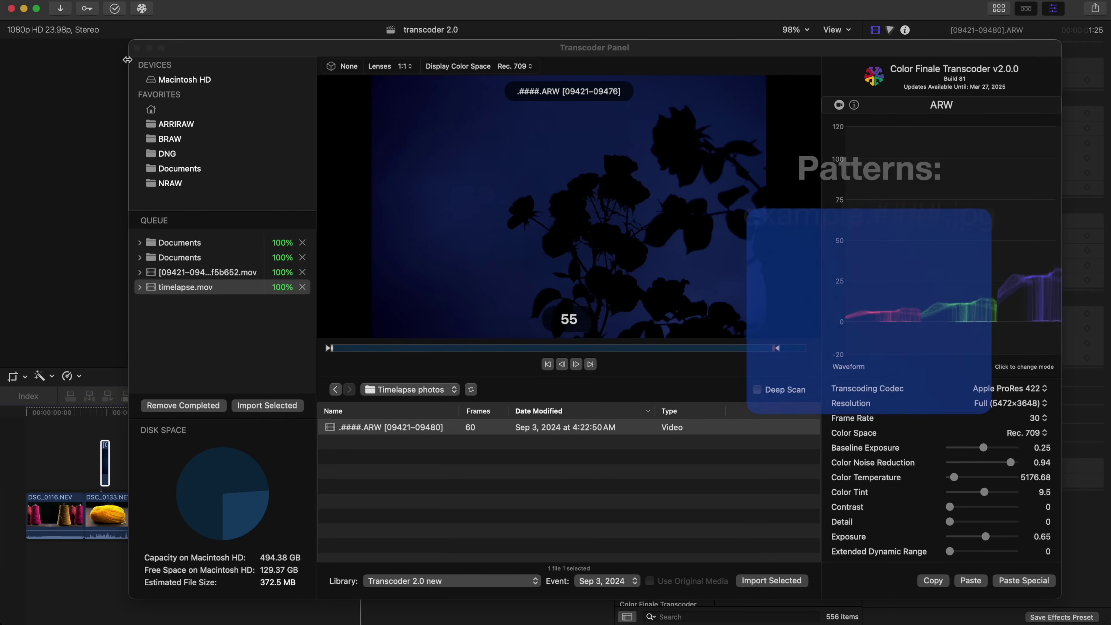
click(137, 48)
drag(105, 459, 360, 481)
key(space)
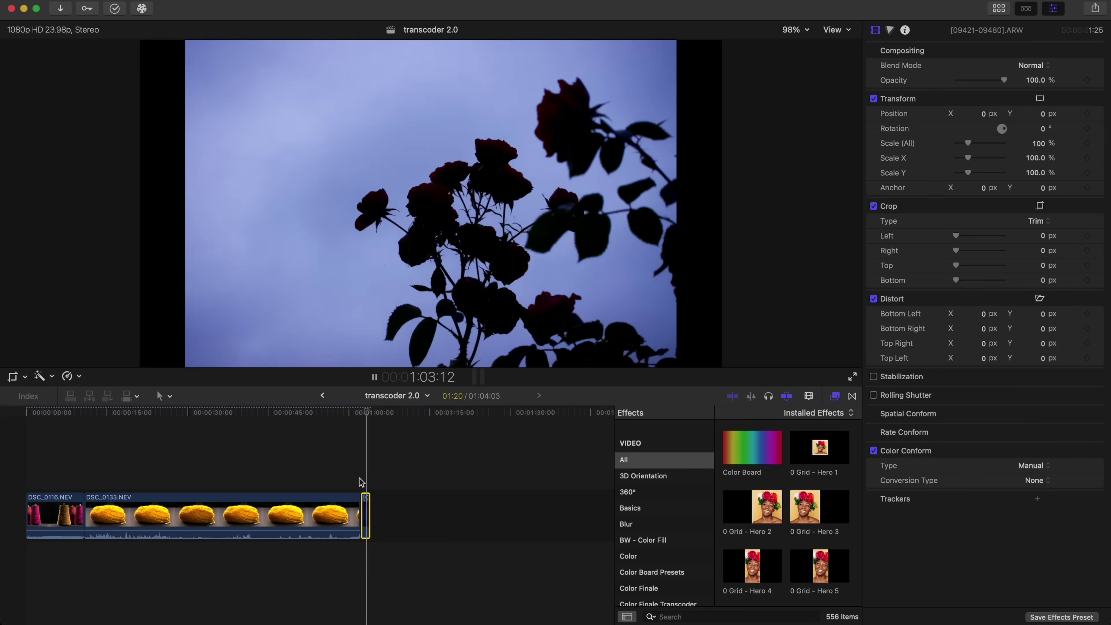